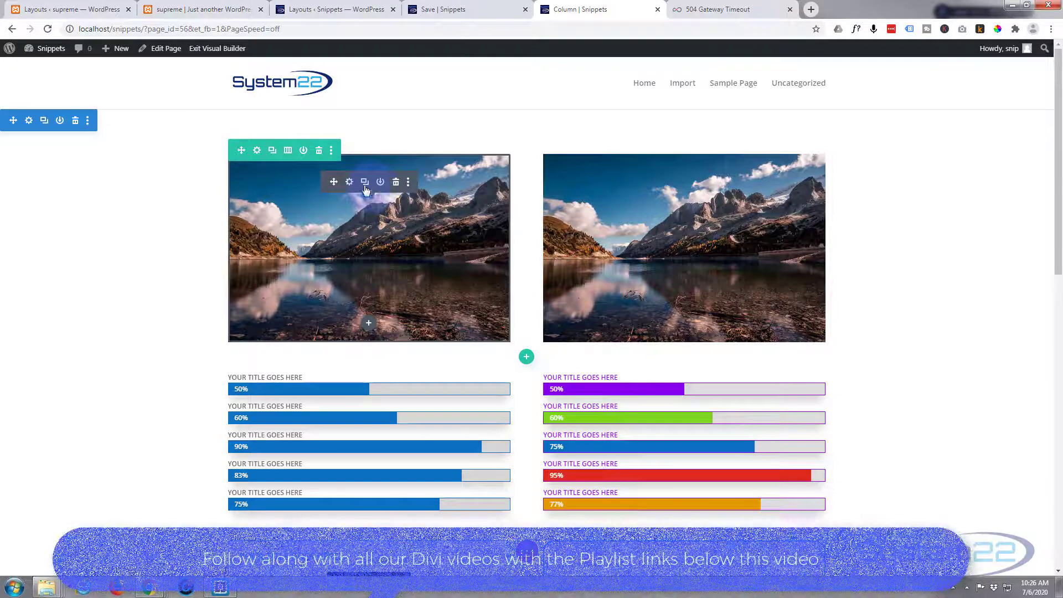
- Set the section's Design > Animation style to Slide after briefly trying Fade
click(27, 122)
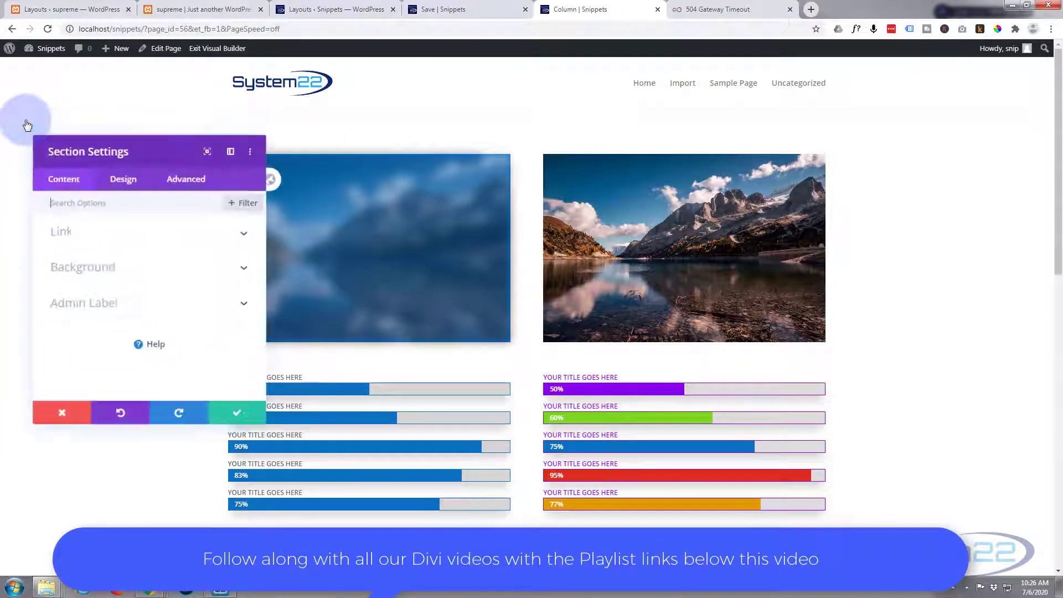
click(125, 184)
scroll(148, 251, down, 5)
scroll(148, 250, down, 5)
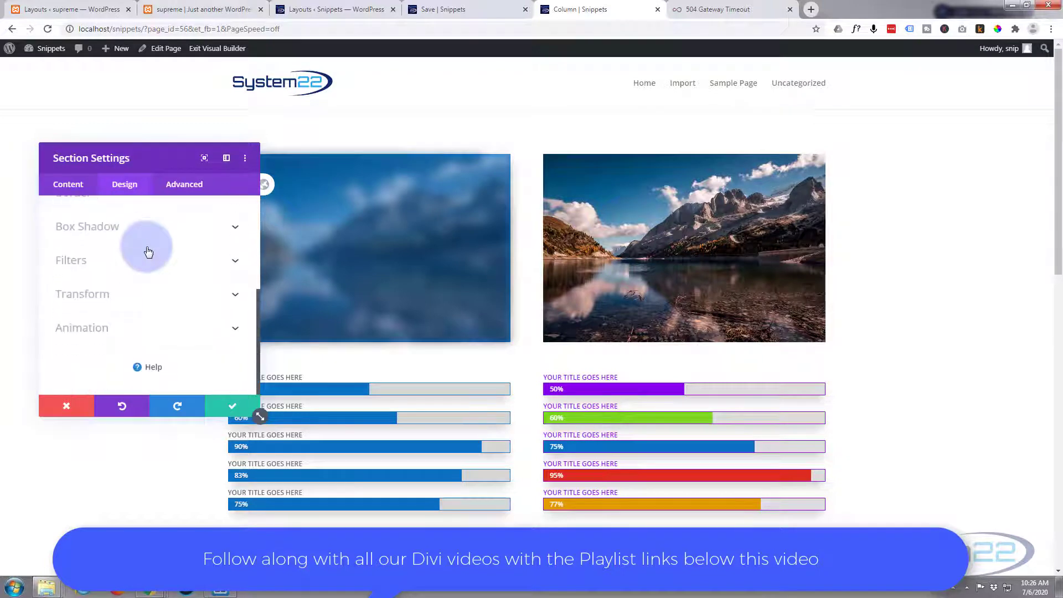
click(137, 327)
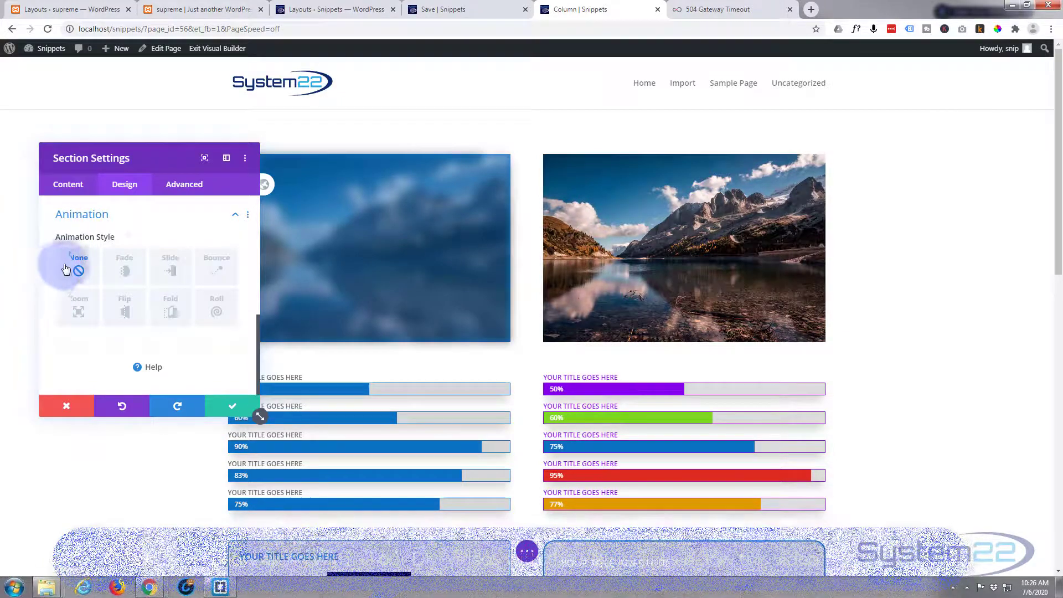
click(78, 270)
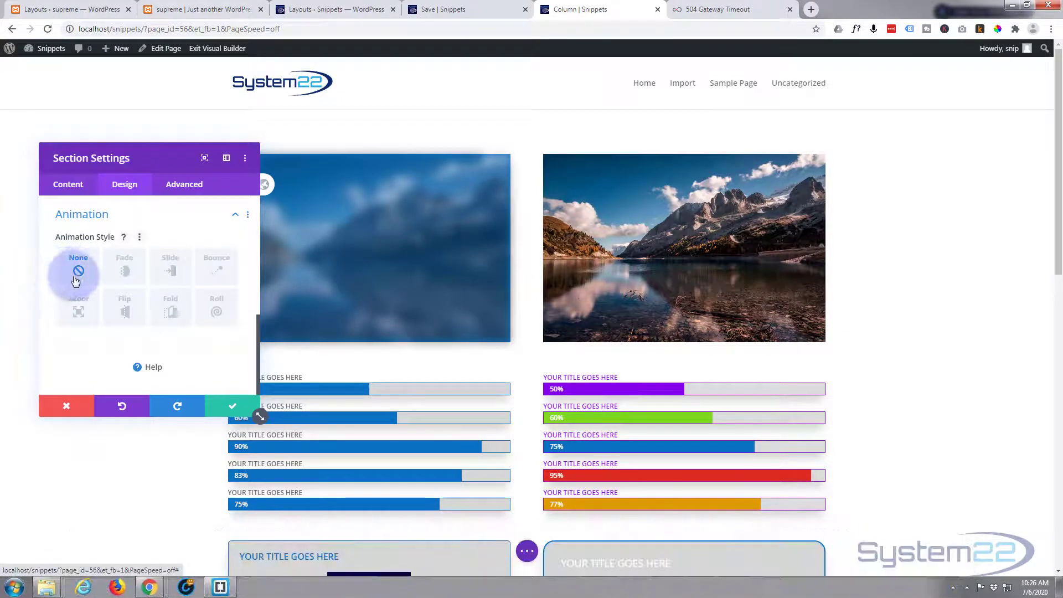
click(125, 274)
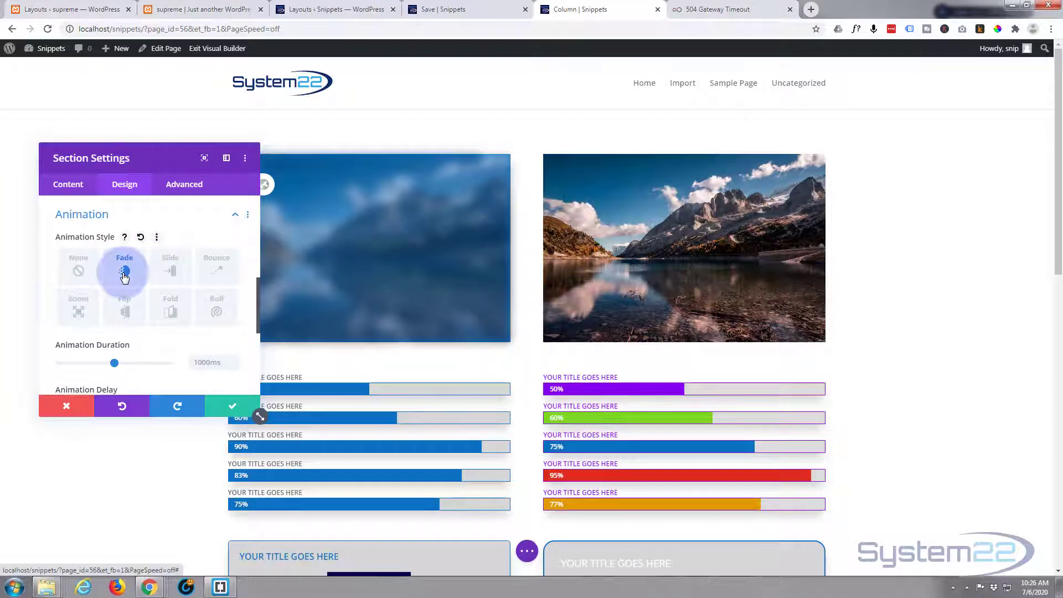
click(171, 271)
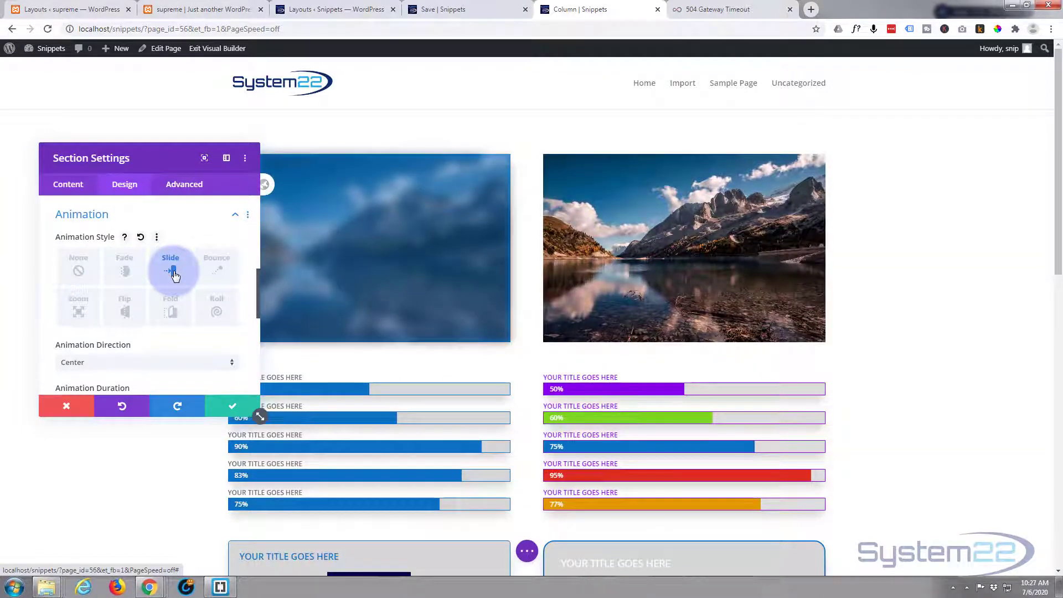
scroll(187, 287, down, 2)
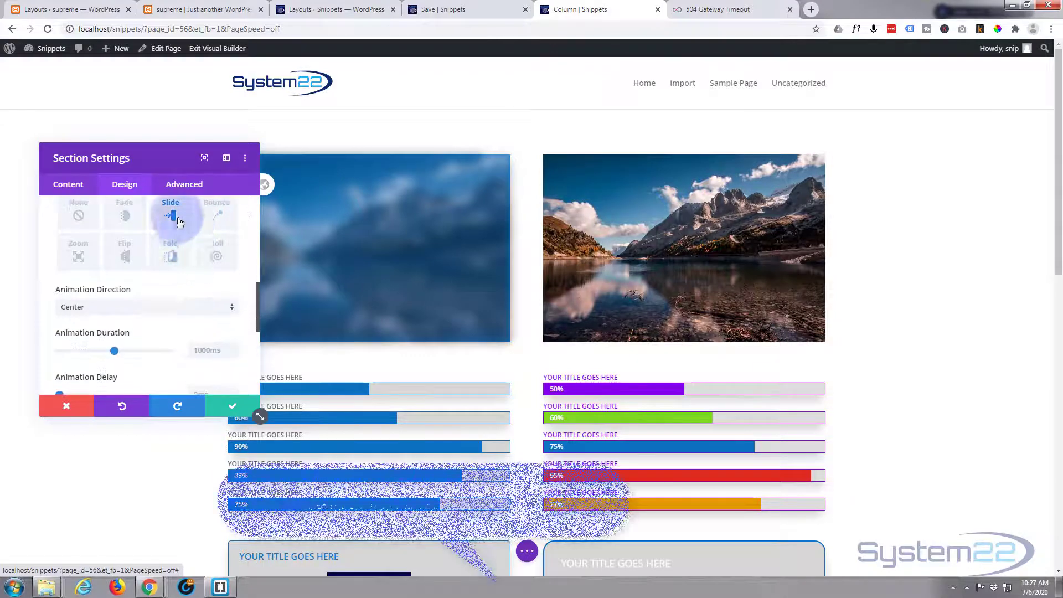
- Set the section's animation direction to Down after trying Right, Left and Up
click(145, 307)
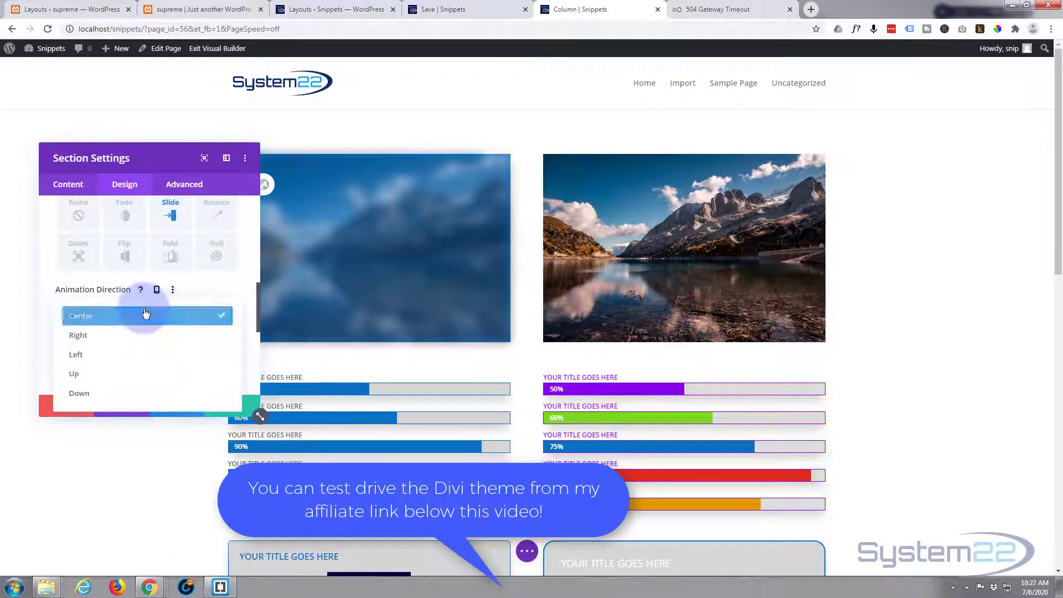
click(115, 335)
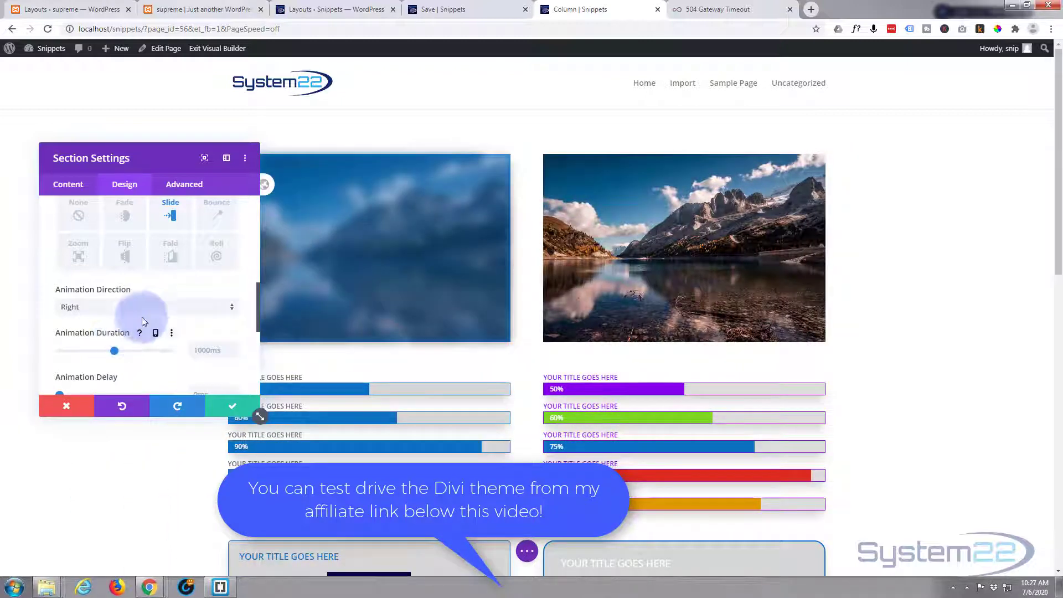
click(144, 309)
click(119, 355)
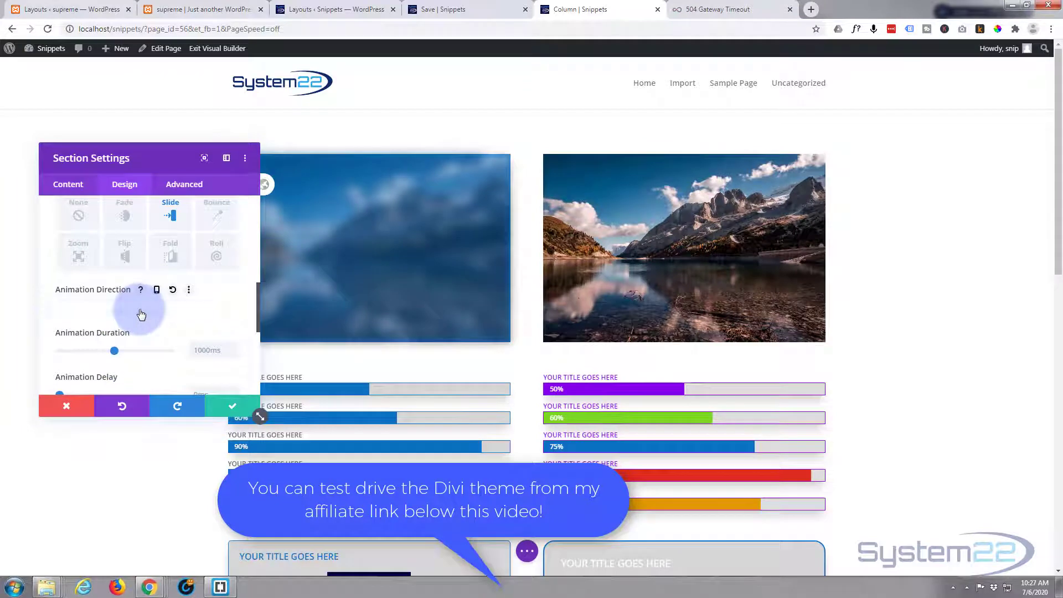
click(136, 309)
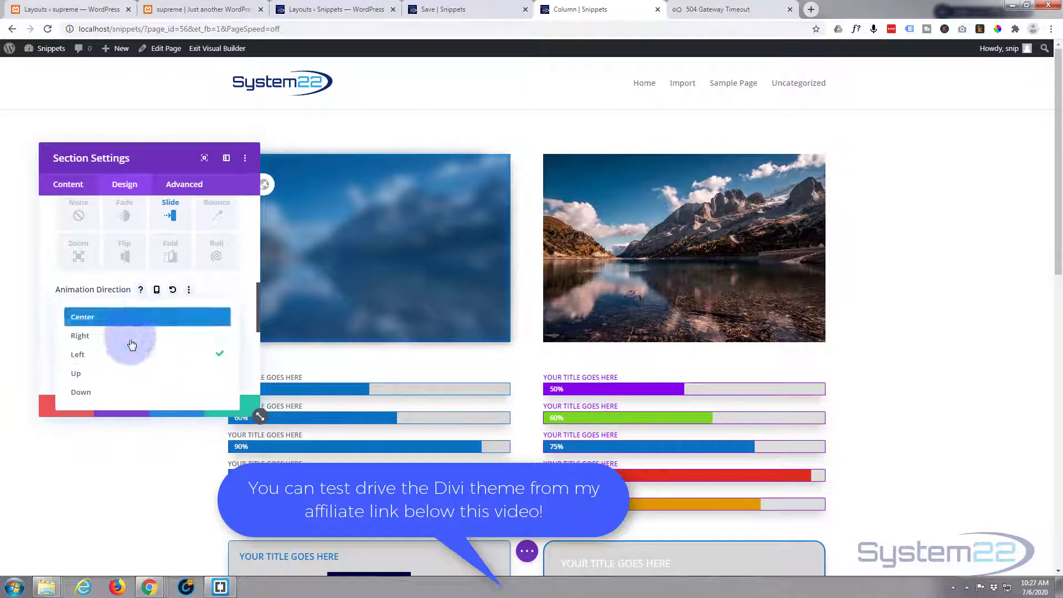
click(116, 373)
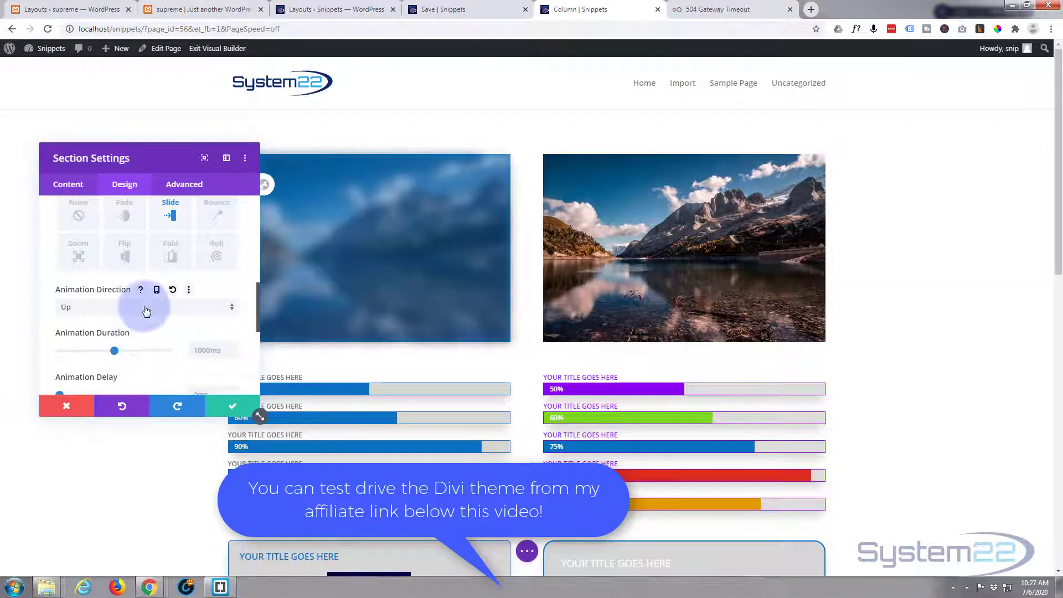
click(140, 308)
click(124, 393)
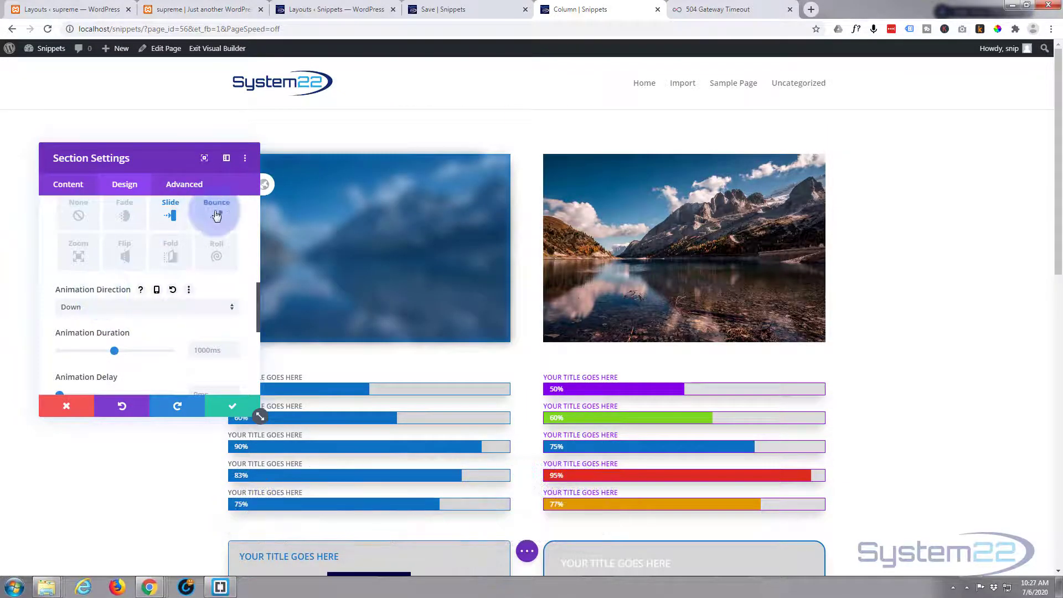
- Set the section's animation style to Roll after previewing Bounce, Zoom, Flip and Fold
click(216, 214)
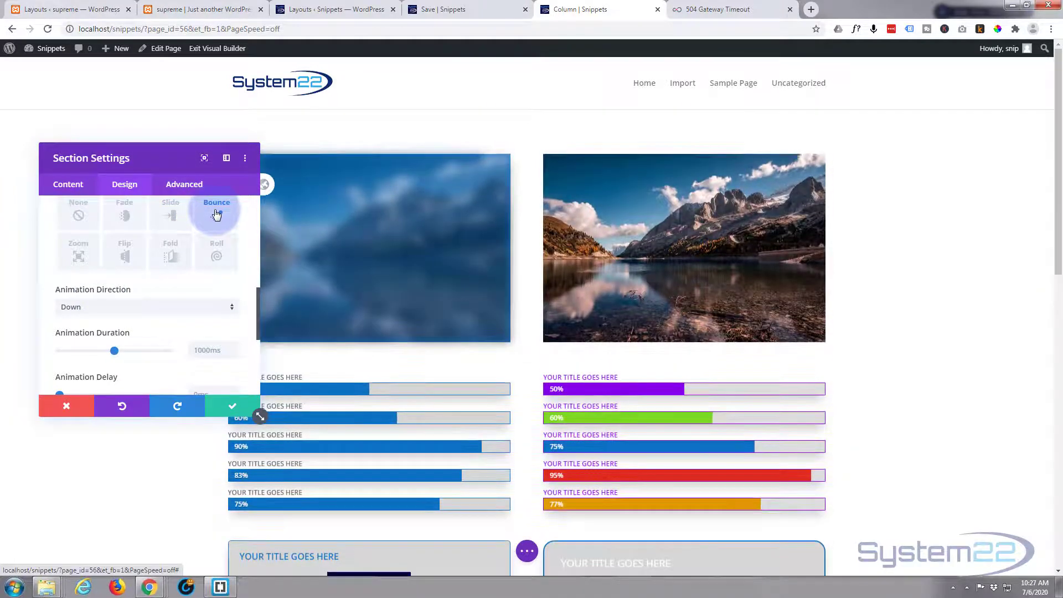
click(78, 254)
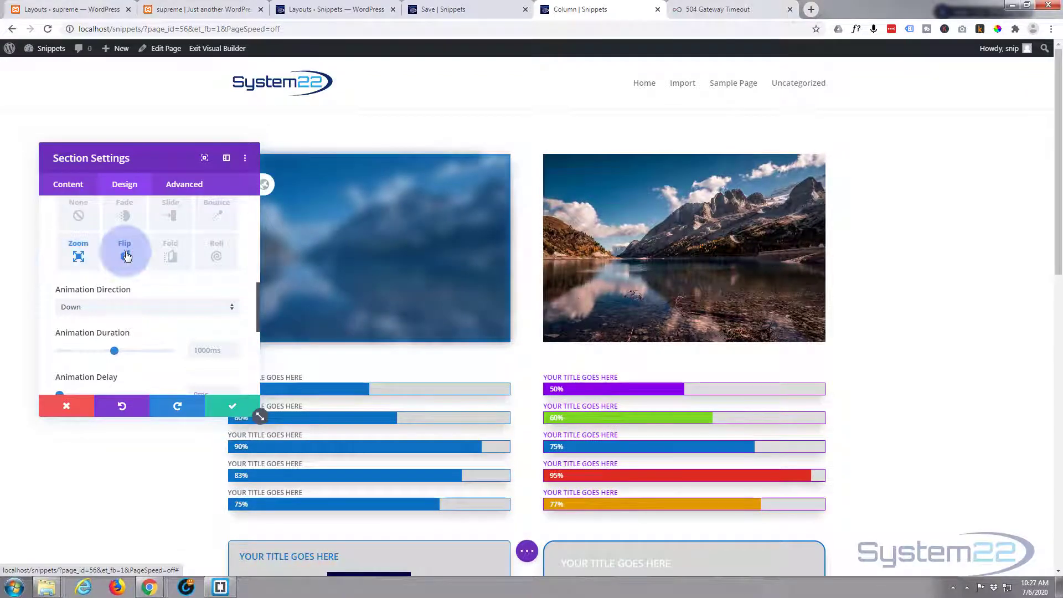
click(125, 253)
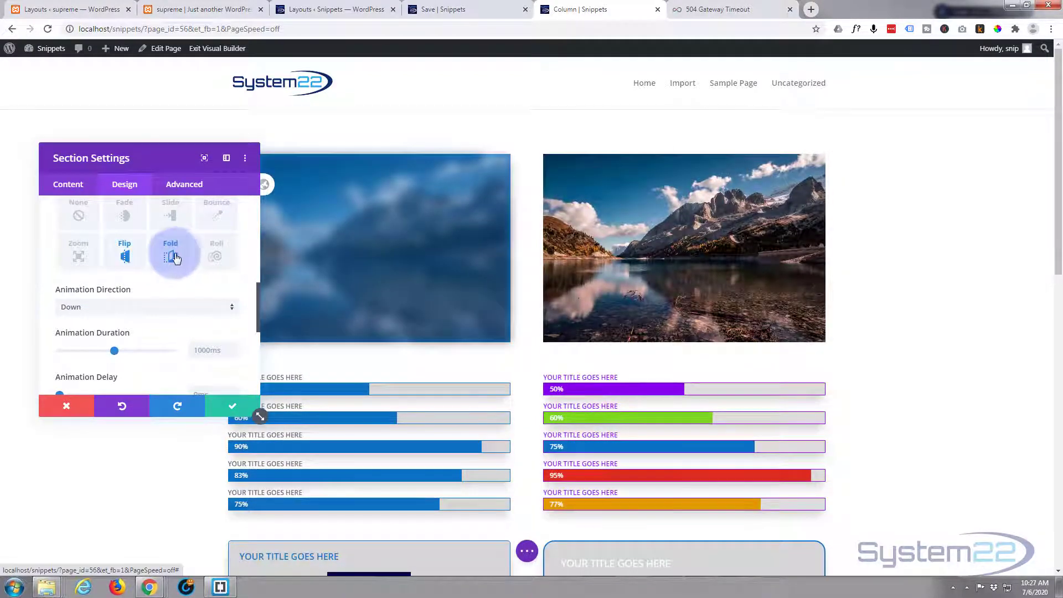
click(173, 256)
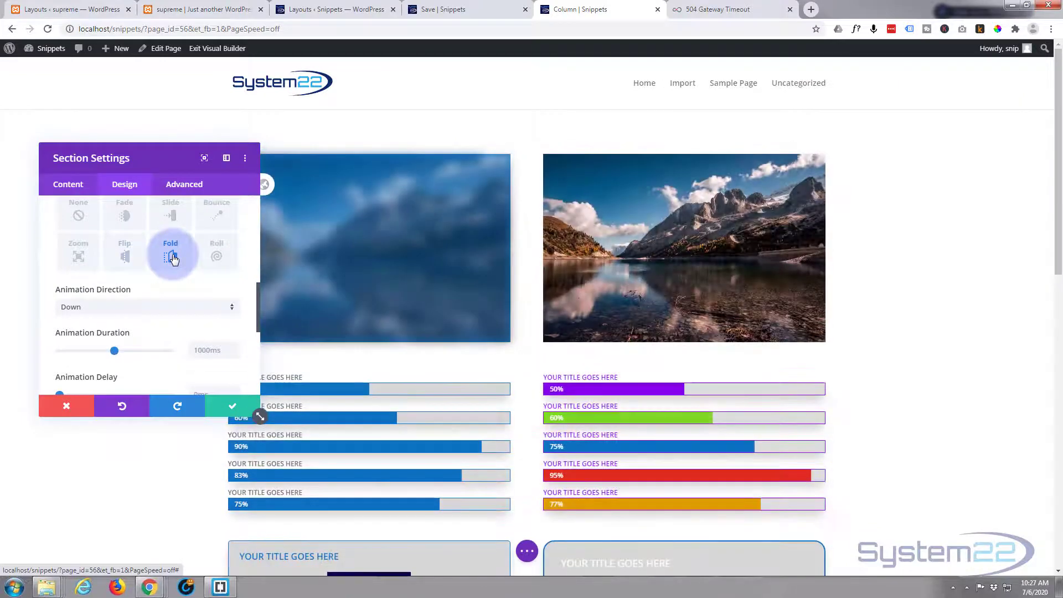
click(216, 258)
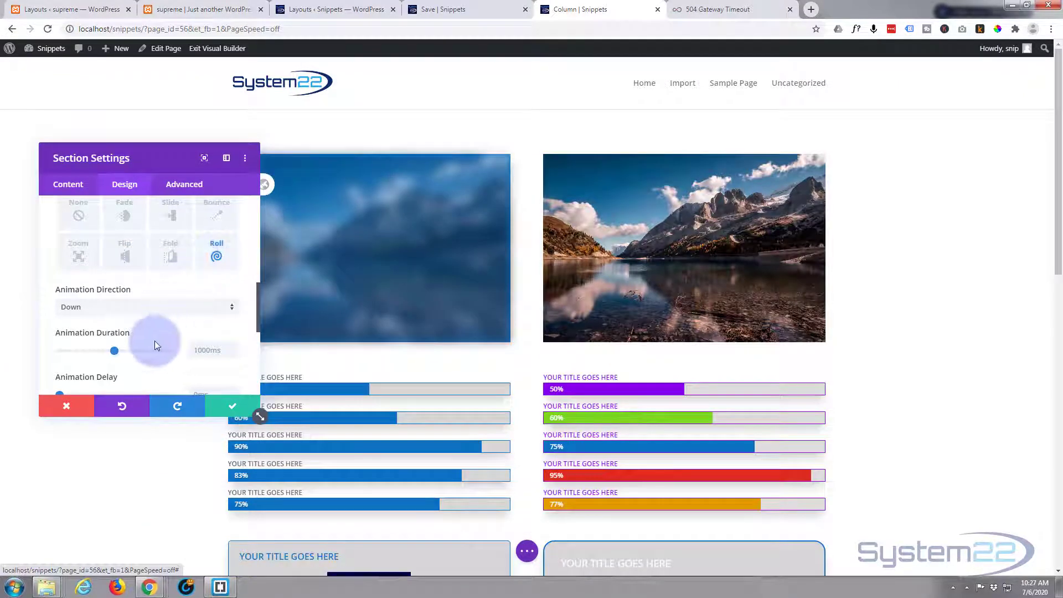
scroll(136, 350, down, 1)
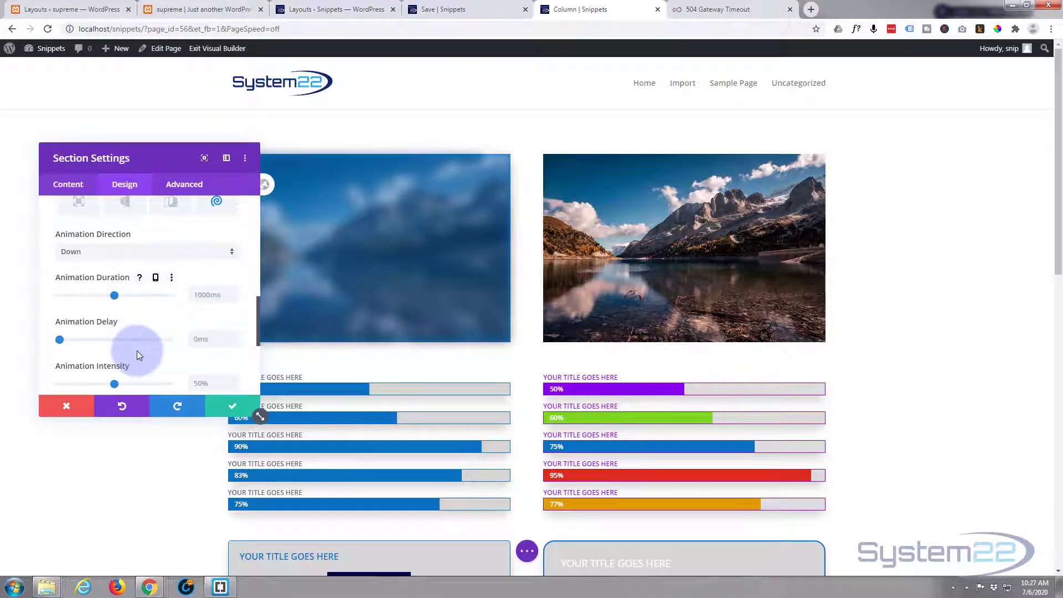
mouse_move(115, 296)
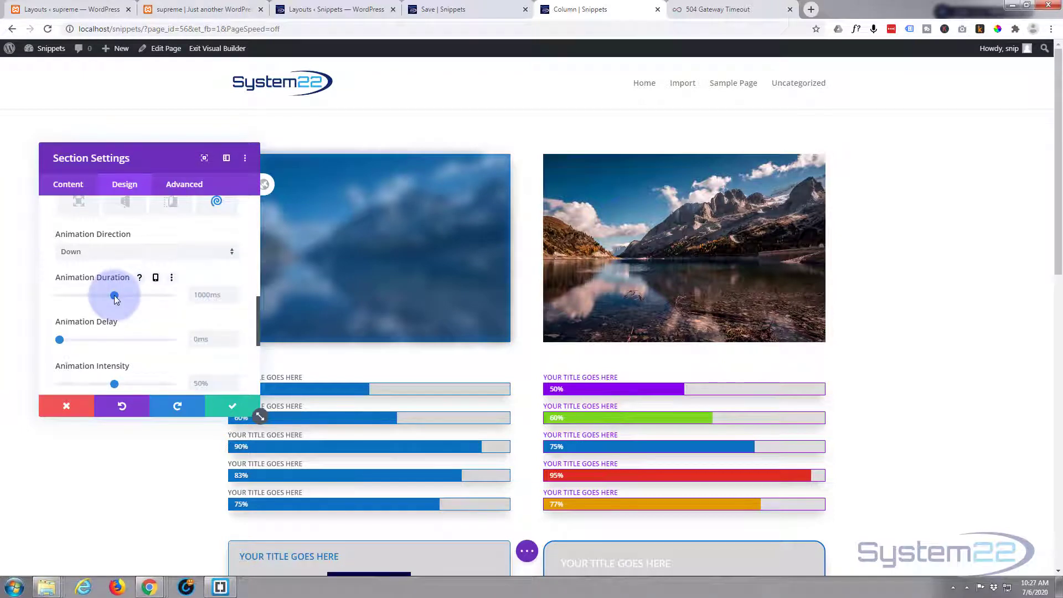
- Give the section an 1800ms Fade entrance from Center and save its settings
drag(154, 296, 158, 296)
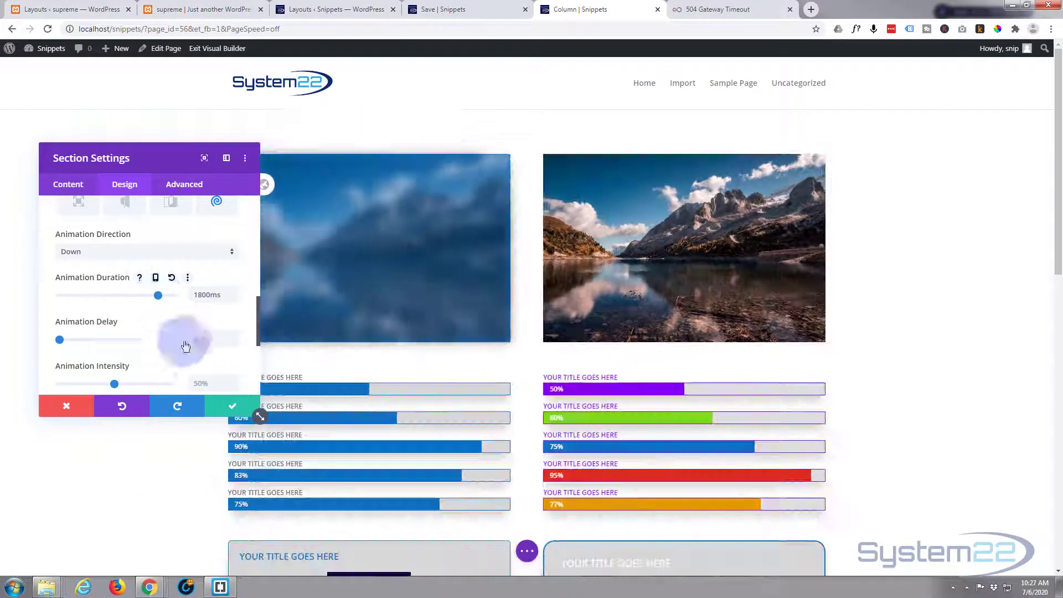
click(141, 252)
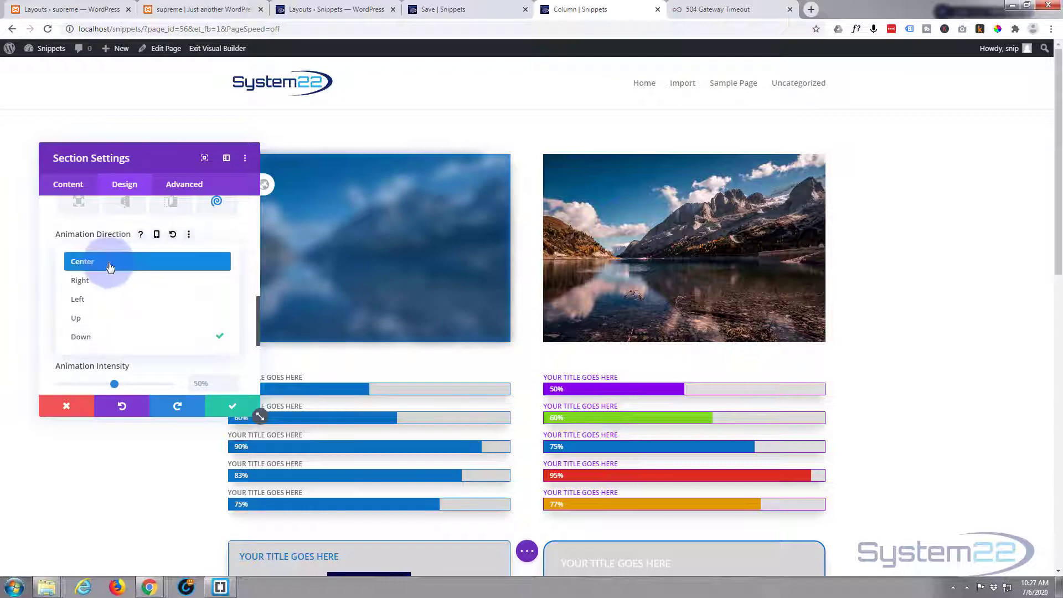
click(108, 265)
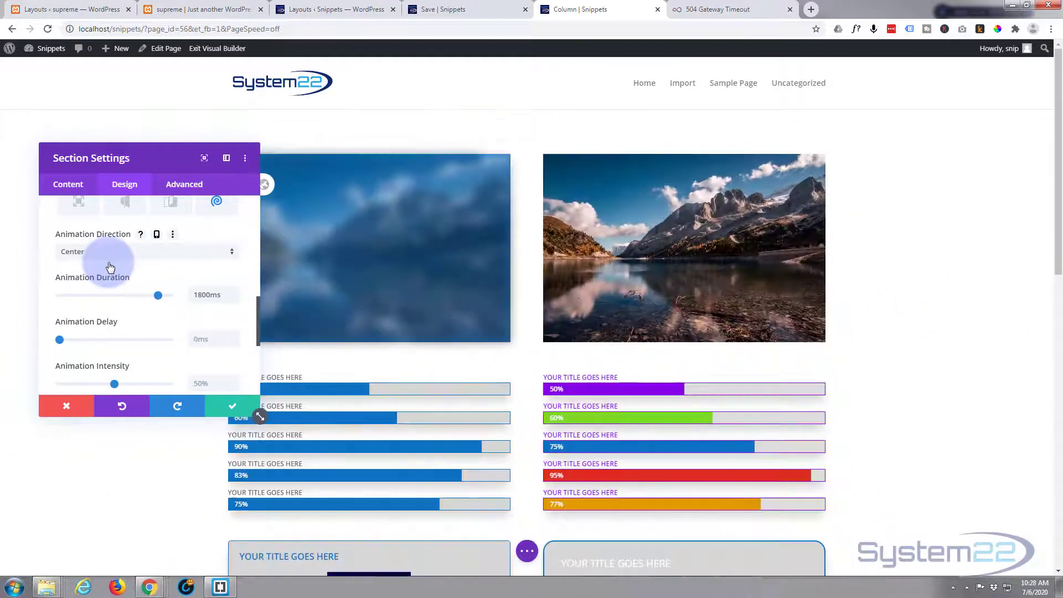
scroll(98, 321, up, 2)
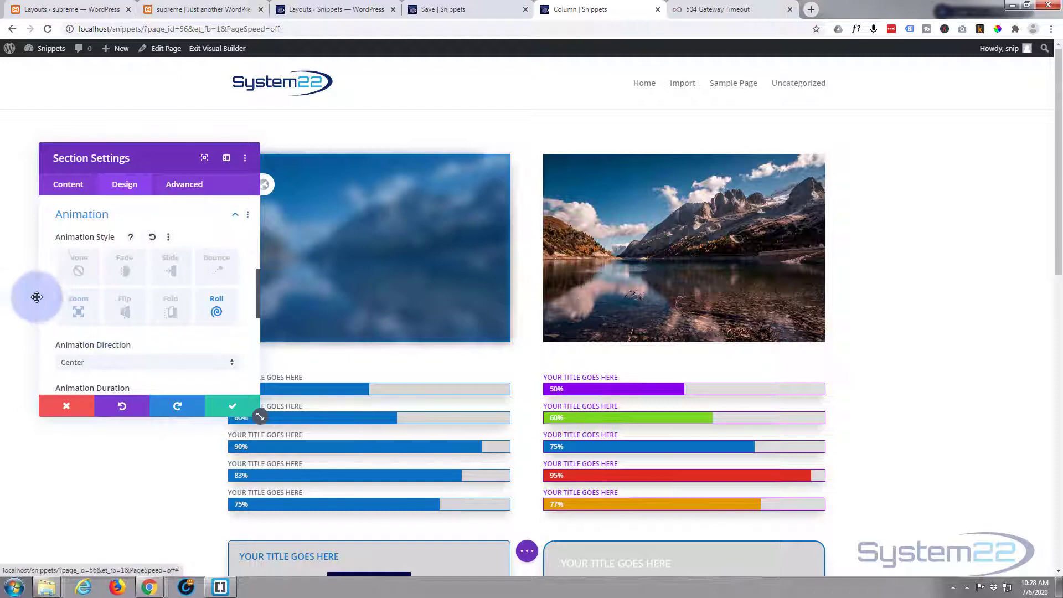
click(125, 266)
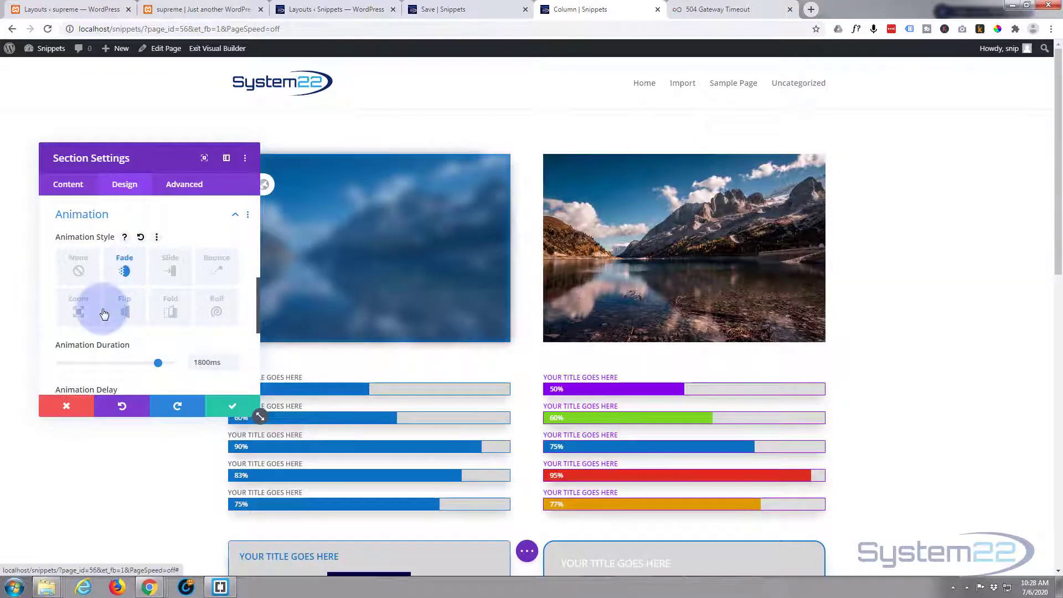
scroll(102, 312, down, 1)
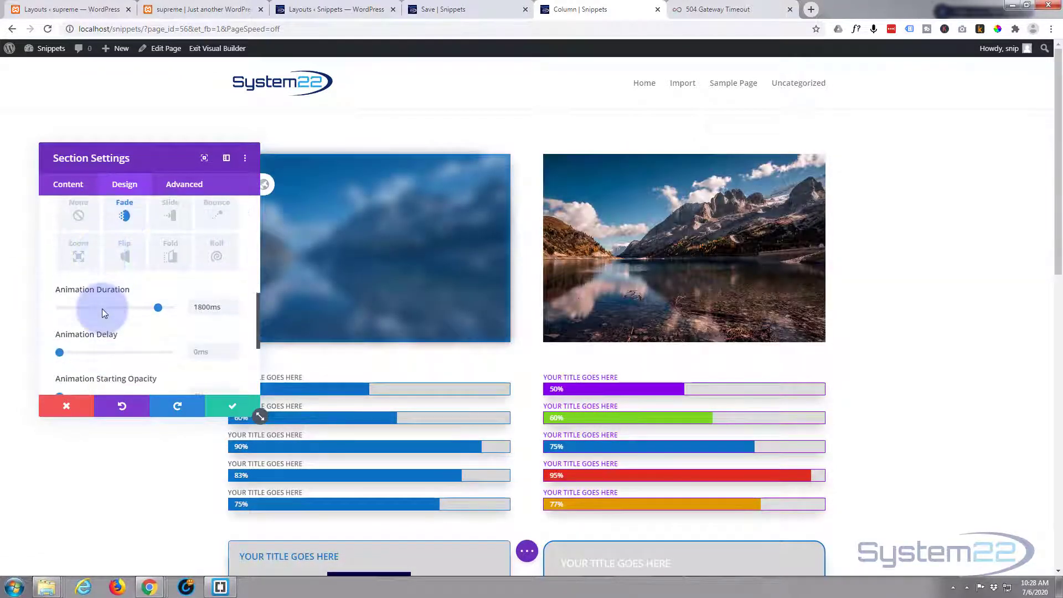
click(229, 408)
mouse_move(368, 250)
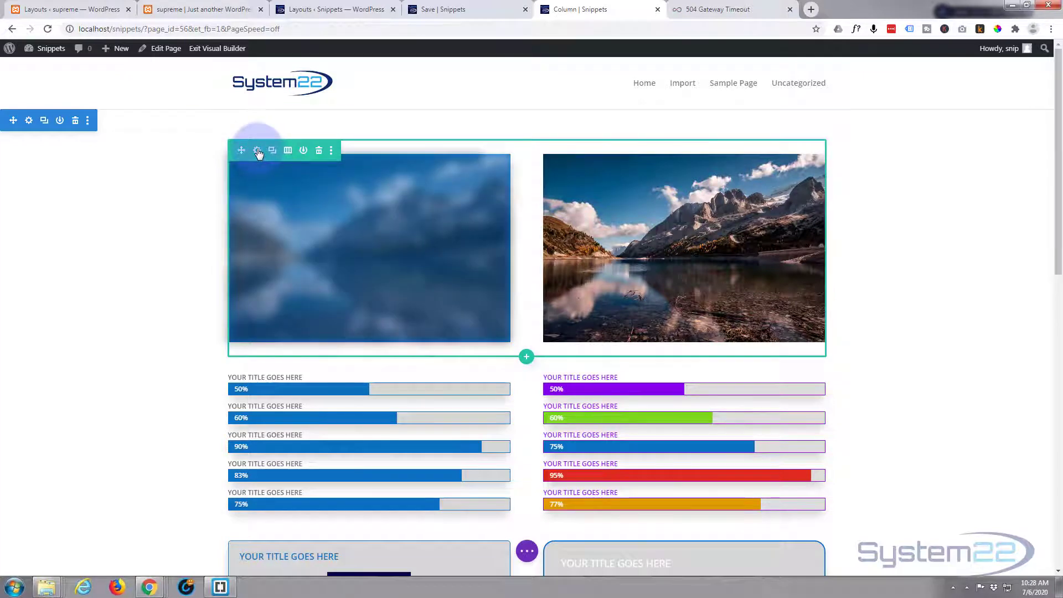
- Give the row a 1700ms Slide entrance from the Left and save the row settings
click(258, 150)
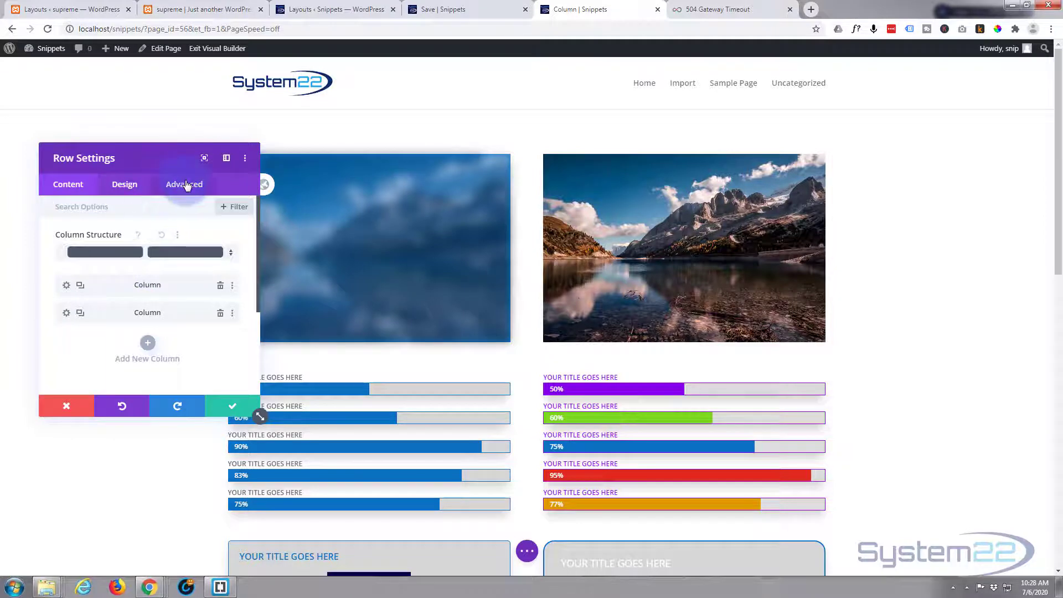
click(125, 183)
scroll(170, 299, down, 5)
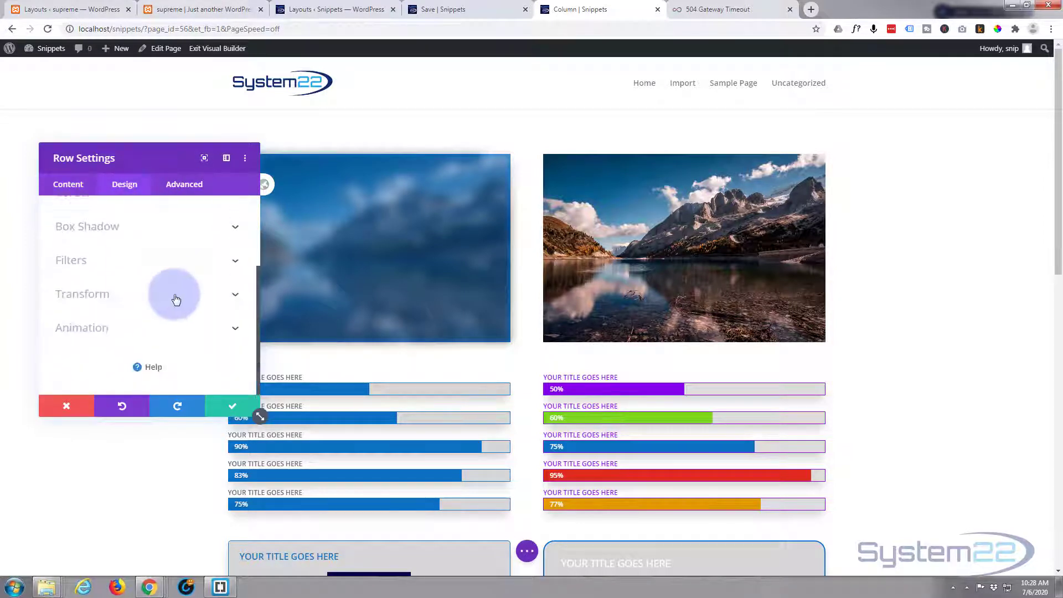
click(169, 328)
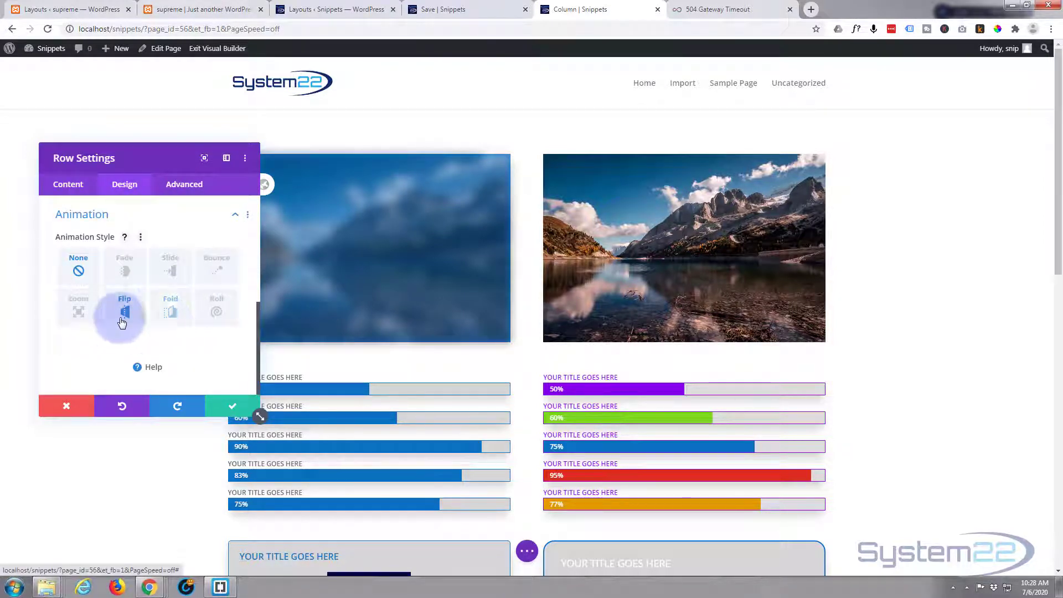
click(170, 271)
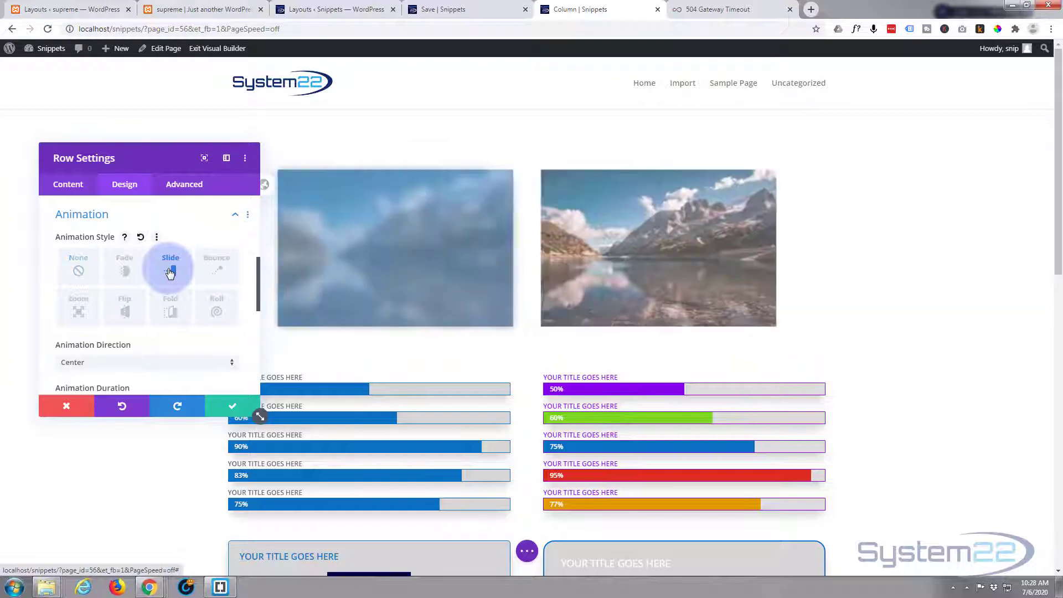
scroll(123, 333, down, 1)
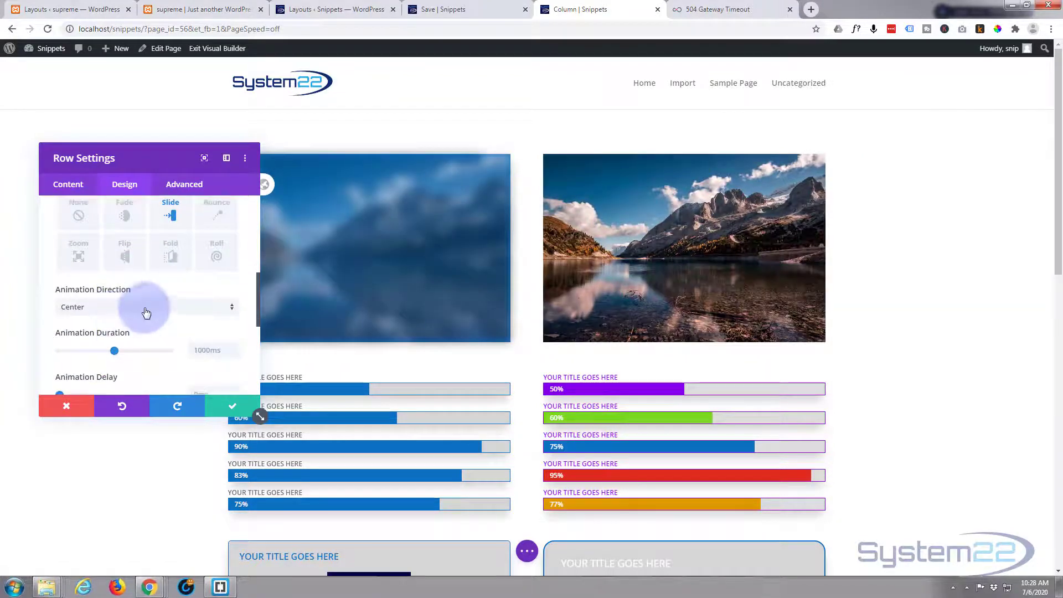
click(146, 307)
click(112, 355)
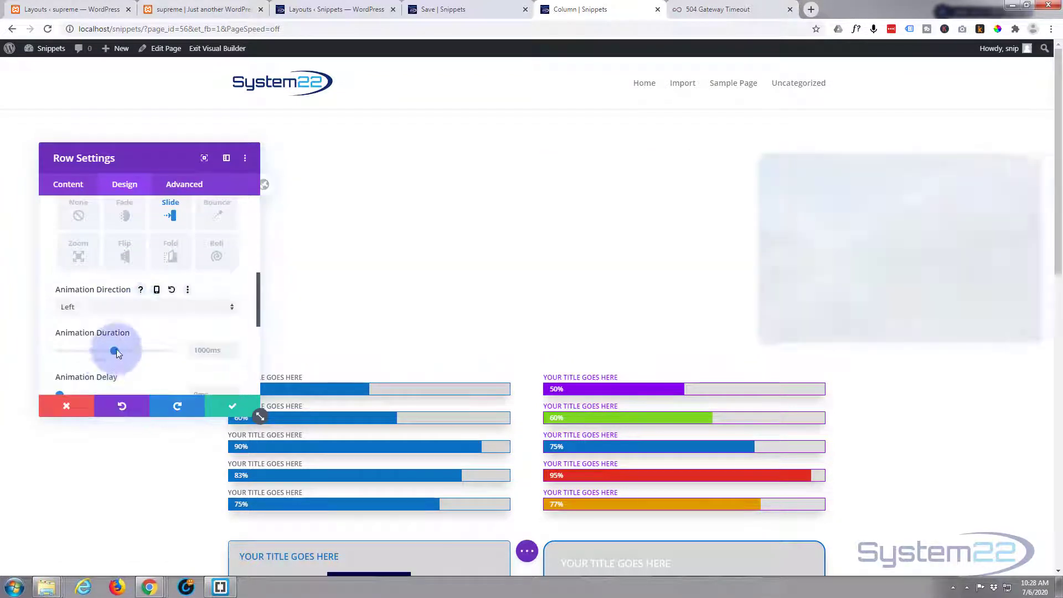
scroll(131, 329, down, 2)
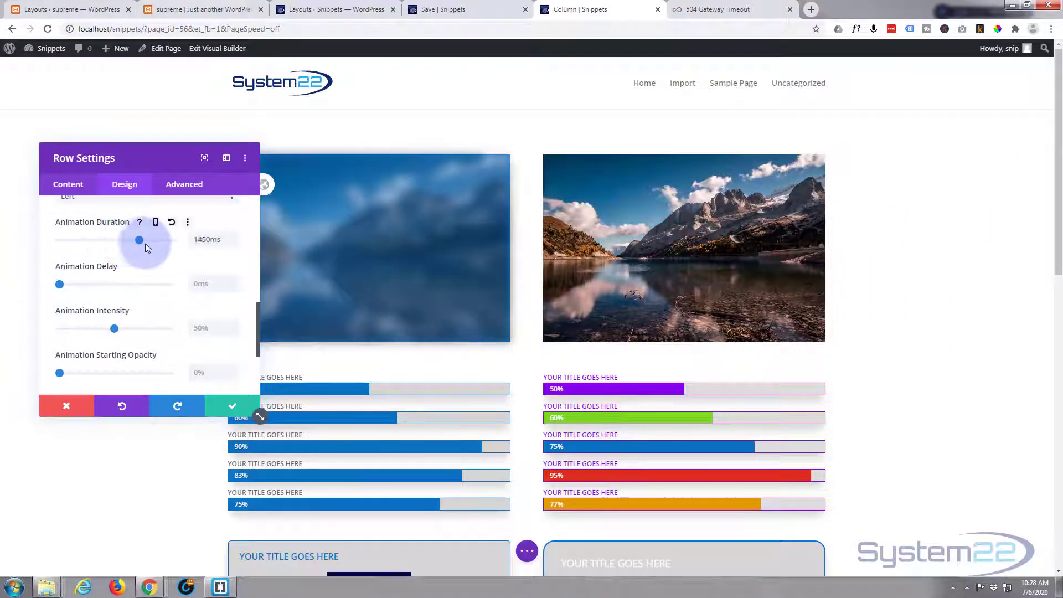
drag(143, 241, 153, 240)
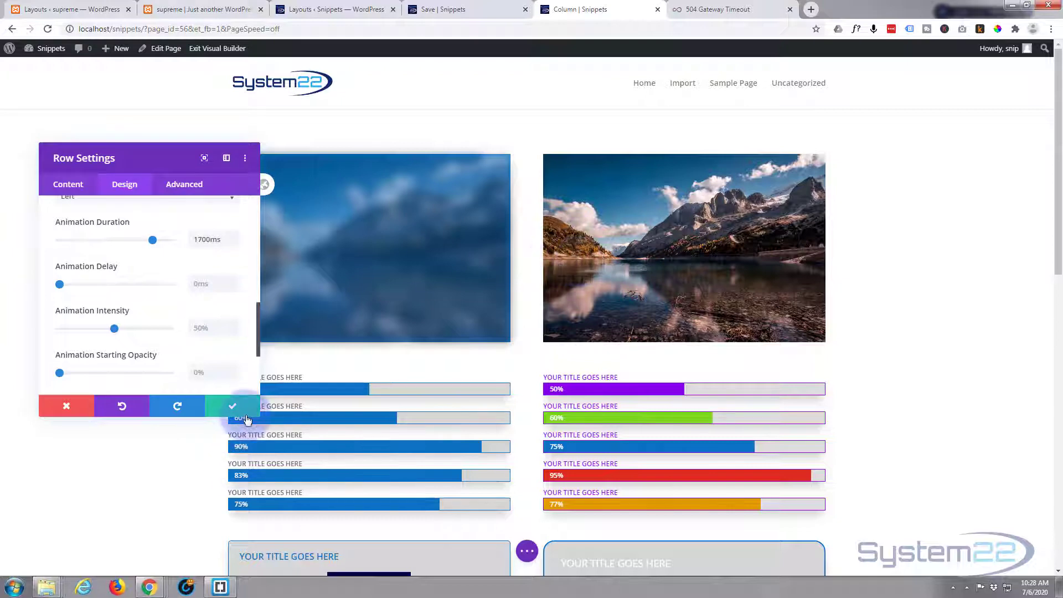
click(234, 407)
mouse_move(585, 259)
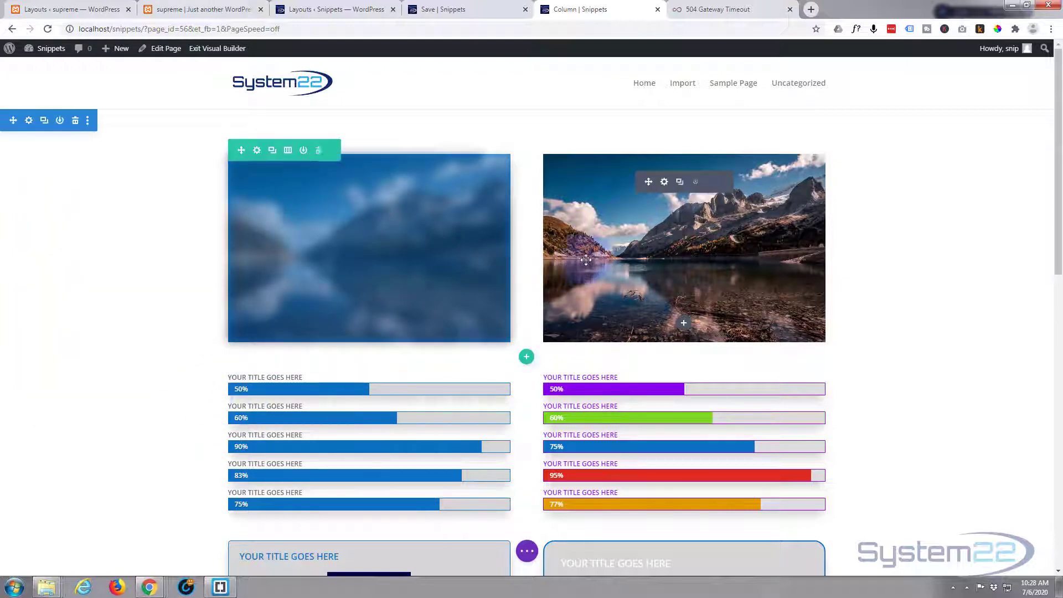
- Give the right-hand image module a 1550ms Roll entrance from the Left
click(665, 183)
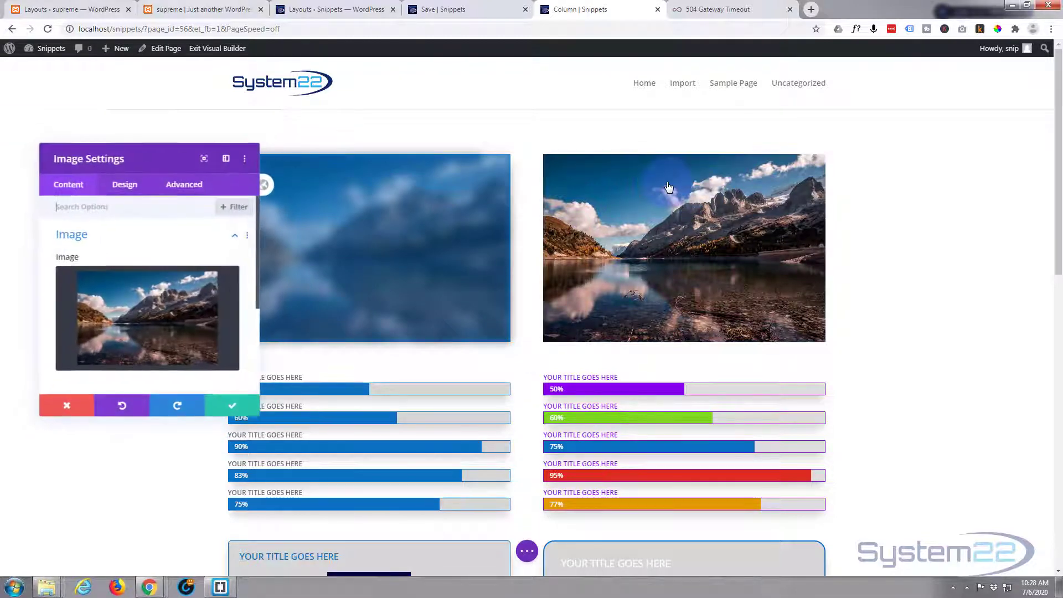
click(125, 184)
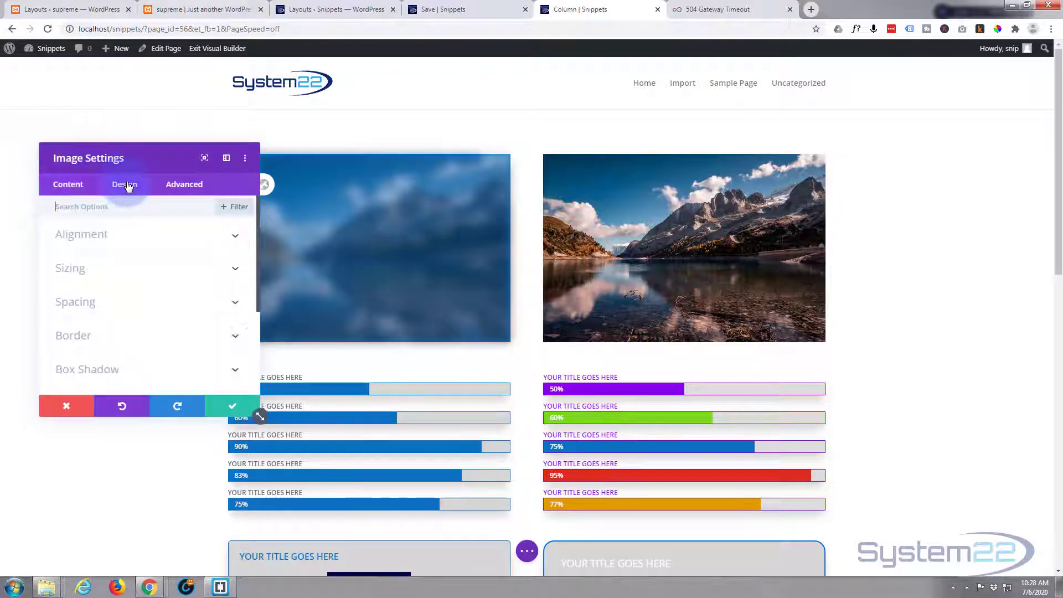
scroll(164, 304, down, 3)
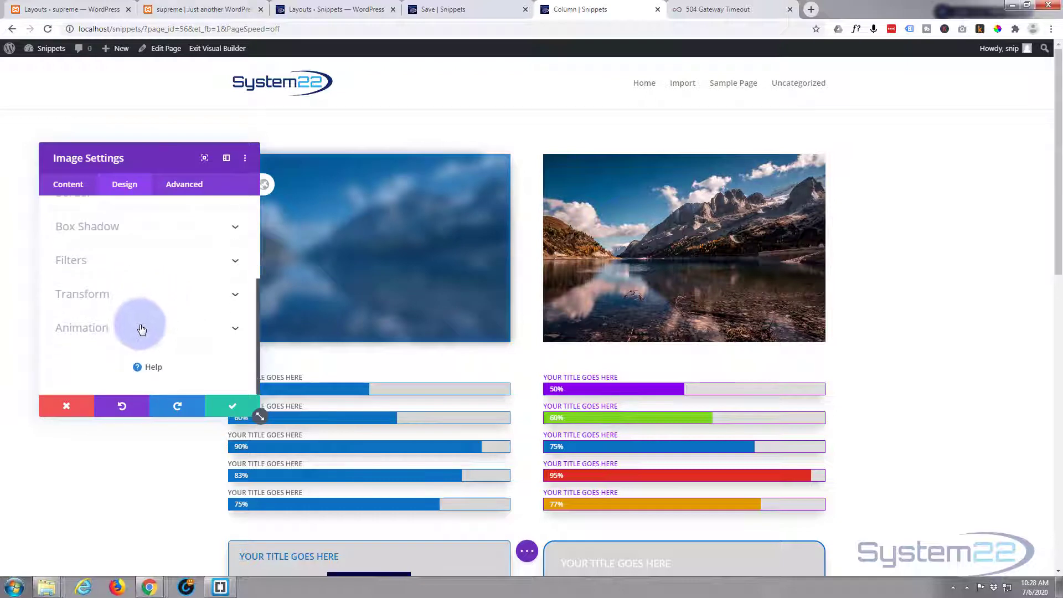
click(141, 328)
click(125, 311)
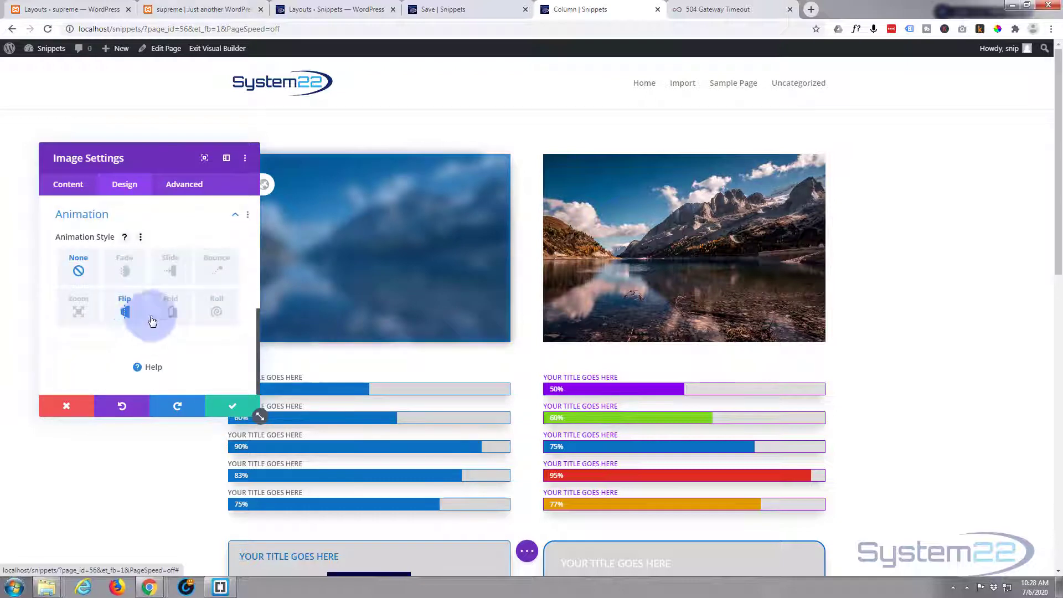
click(216, 306)
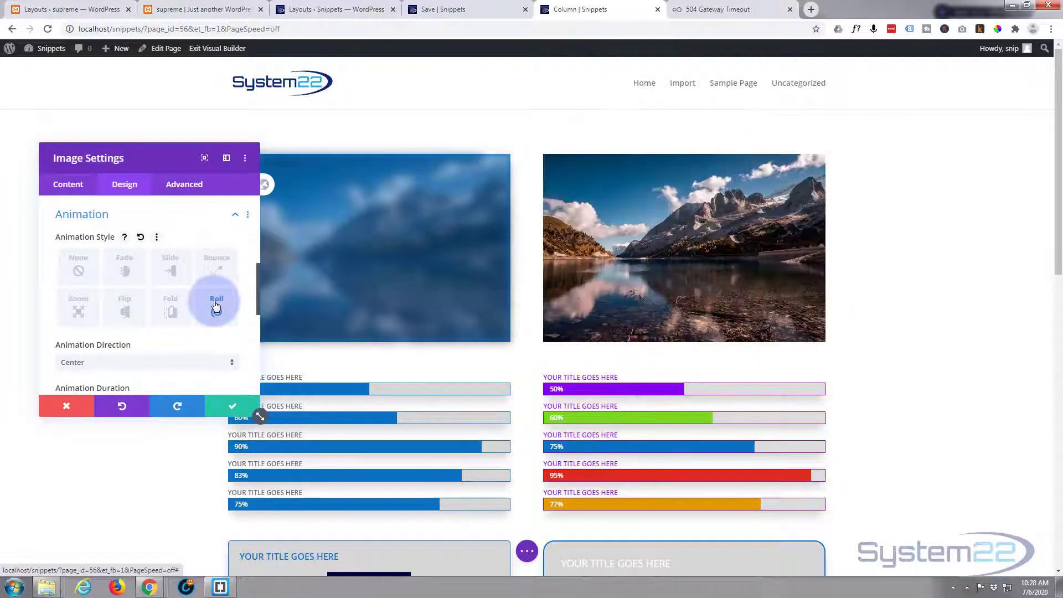
scroll(169, 299, down, 3)
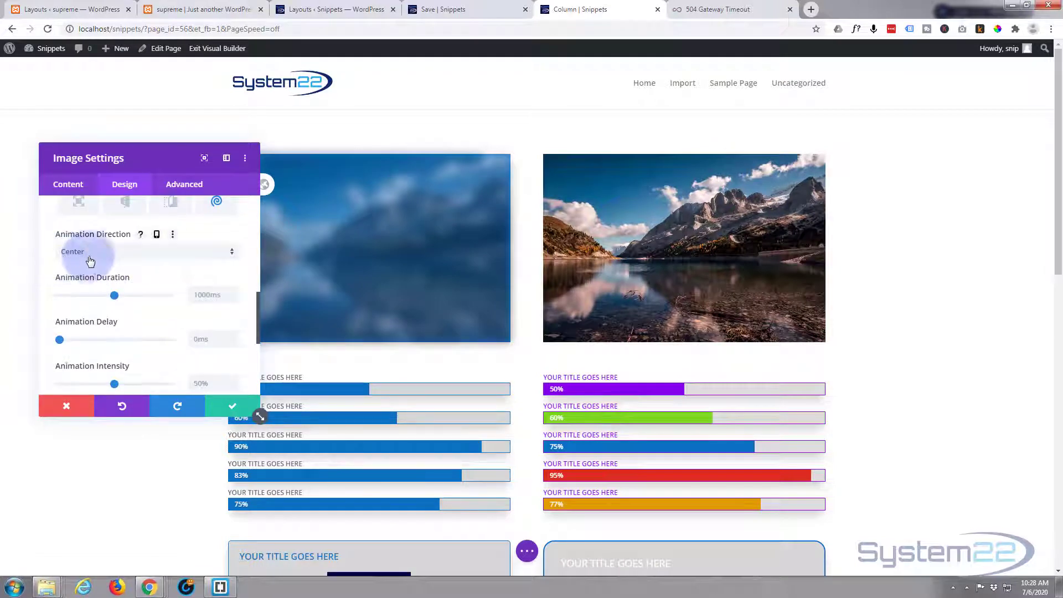
click(136, 260)
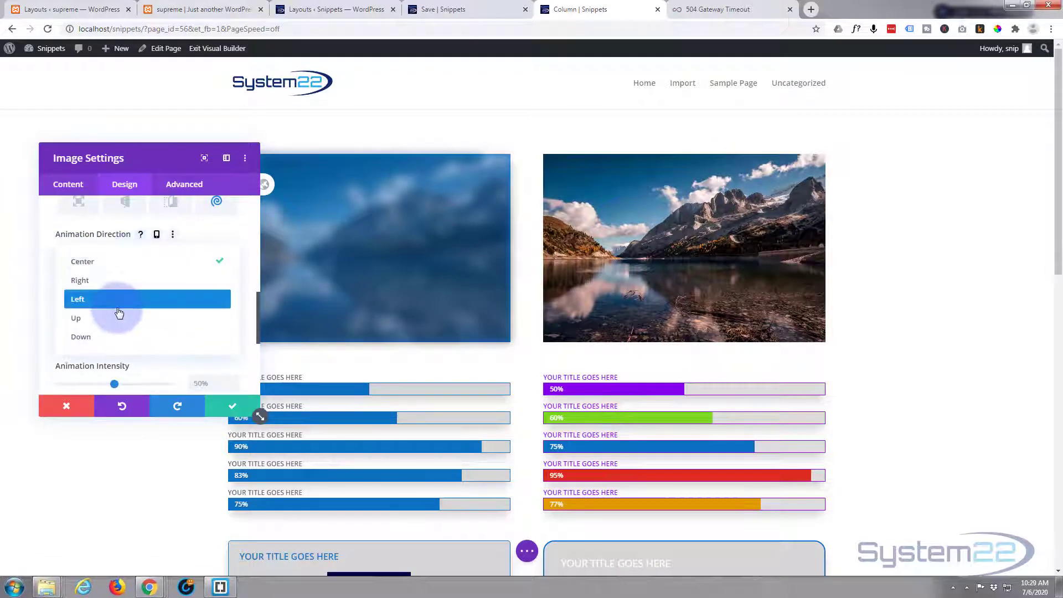
click(120, 301)
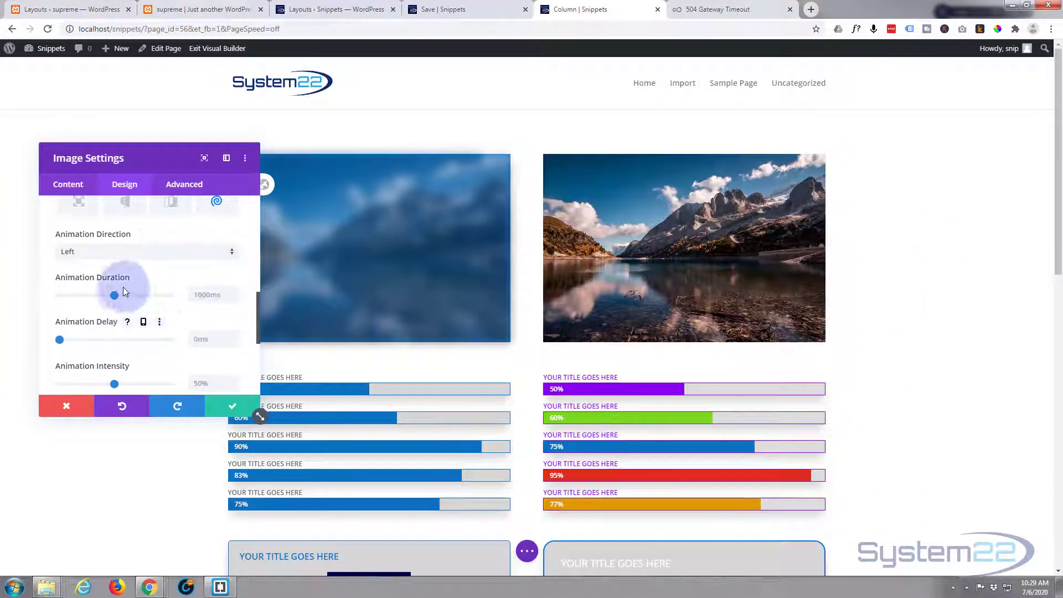
drag(140, 295, 144, 295)
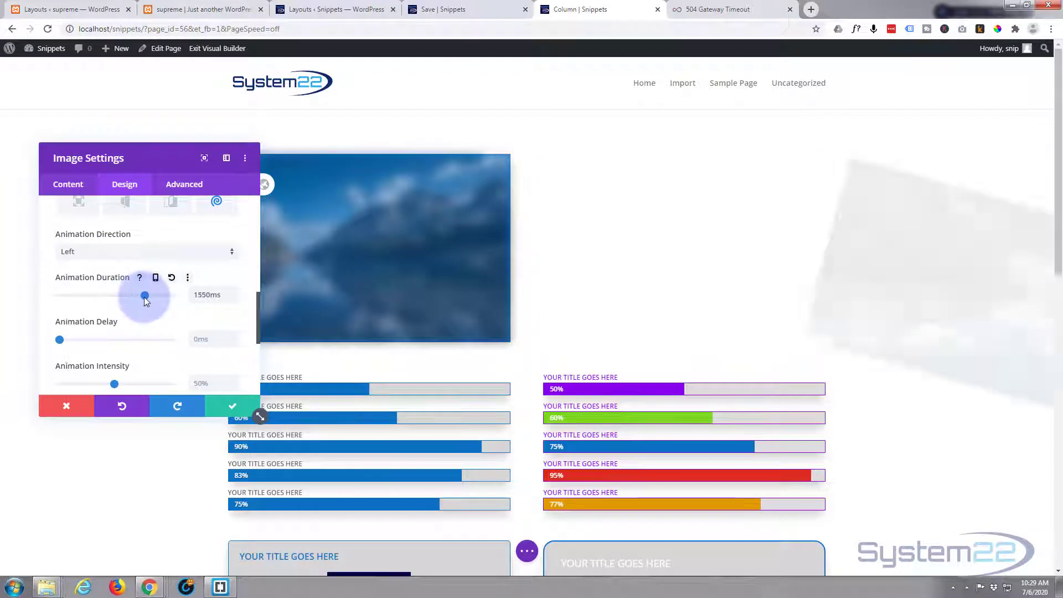
scroll(138, 314, down, 2)
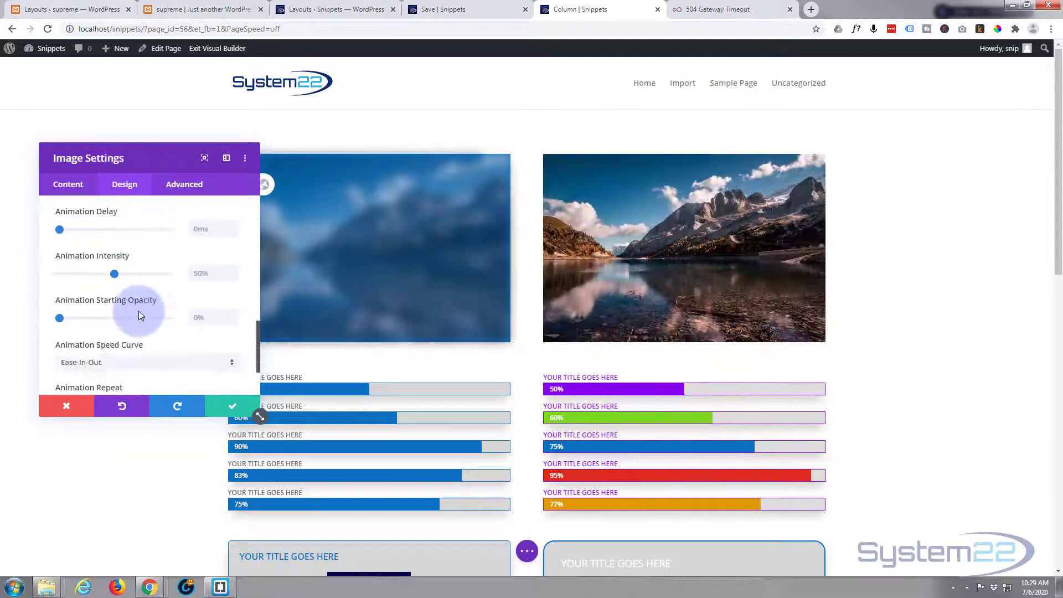
scroll(139, 313, down, 2)
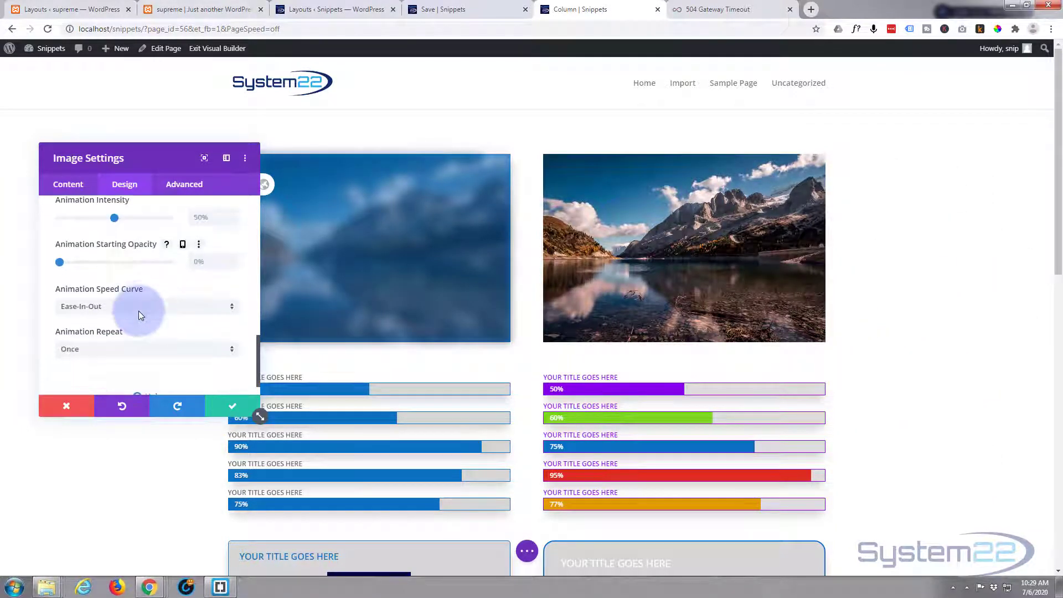
scroll(139, 314, down, 1)
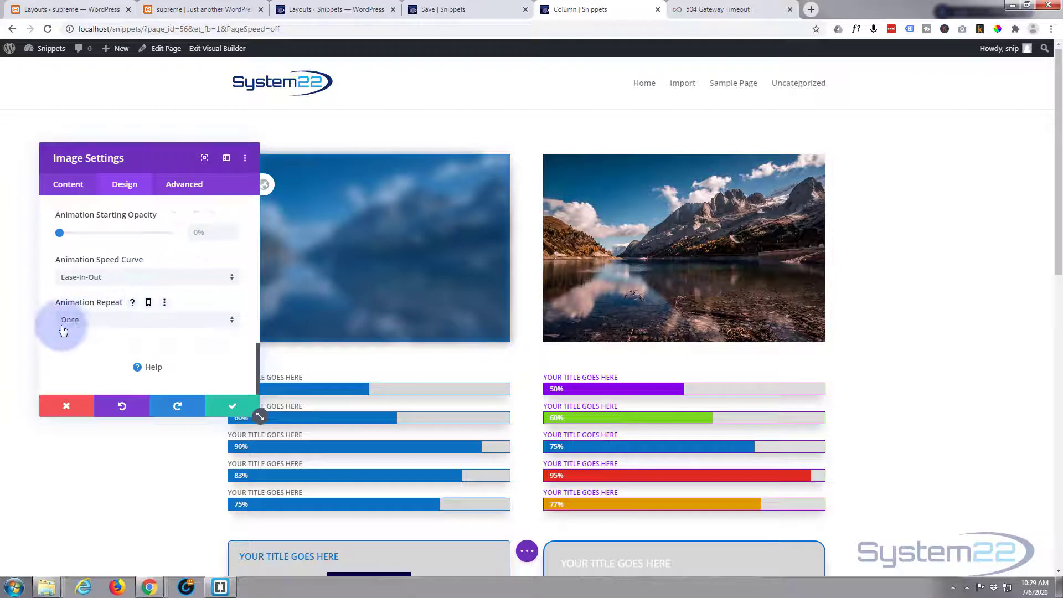
- Set the image's animation repeat to Once after trying Loop, and save the image settings
click(124, 319)
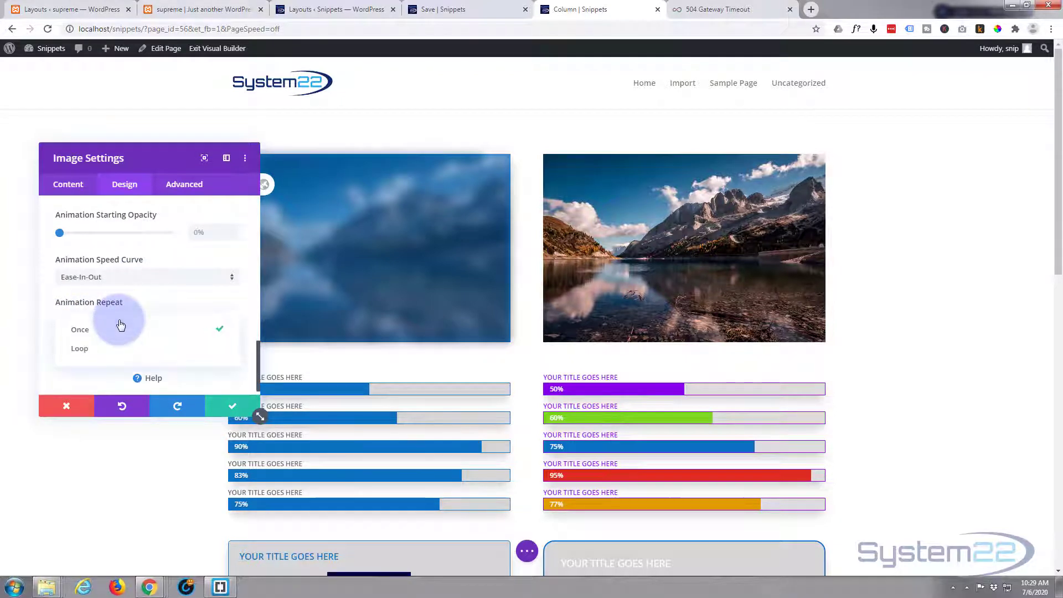
click(108, 350)
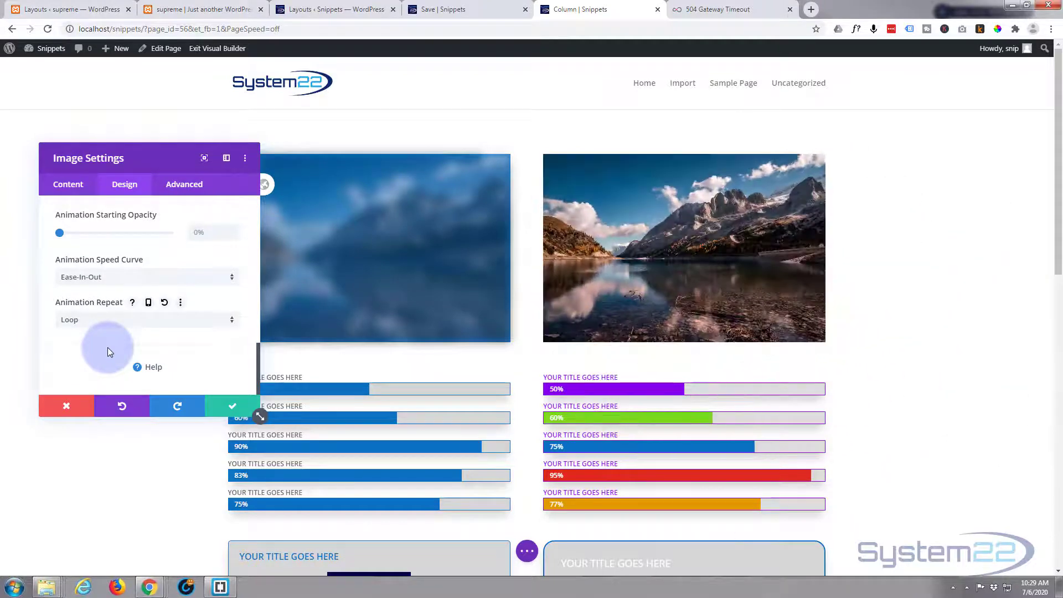
click(120, 320)
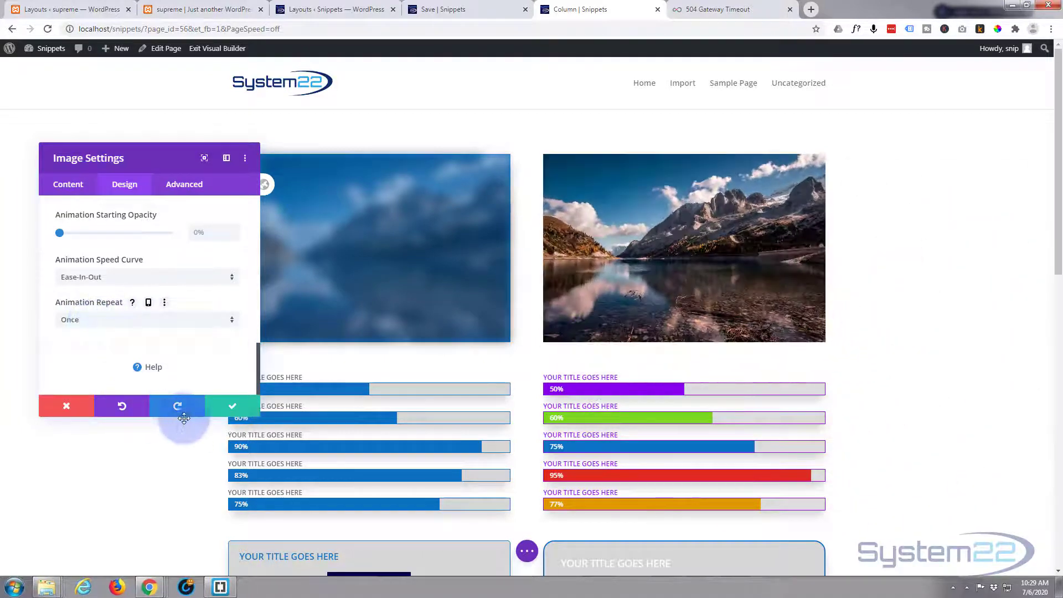
scroll(375, 353, down, 2)
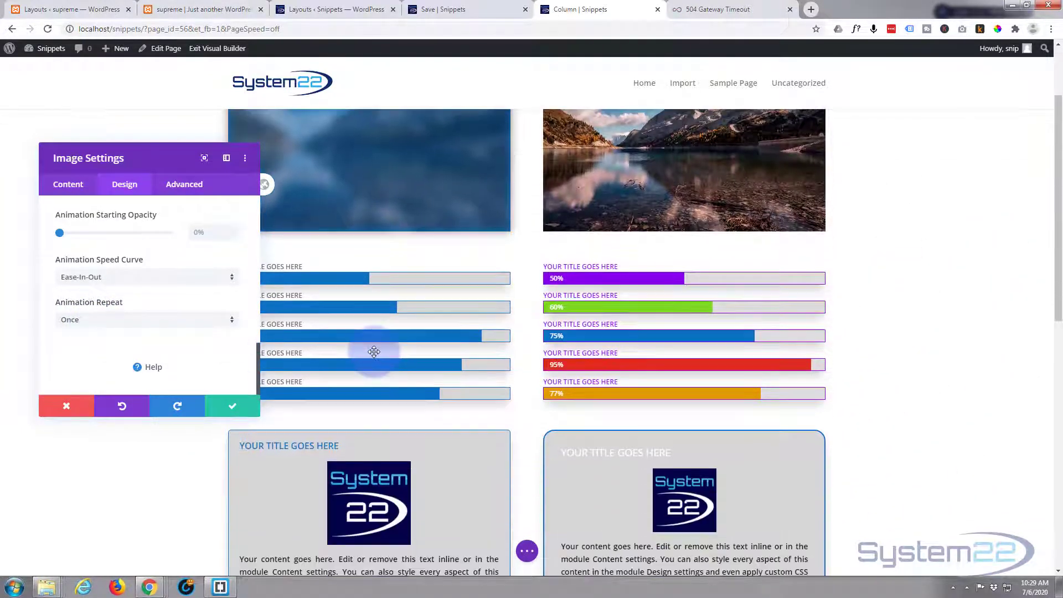
scroll(375, 353, down, 2)
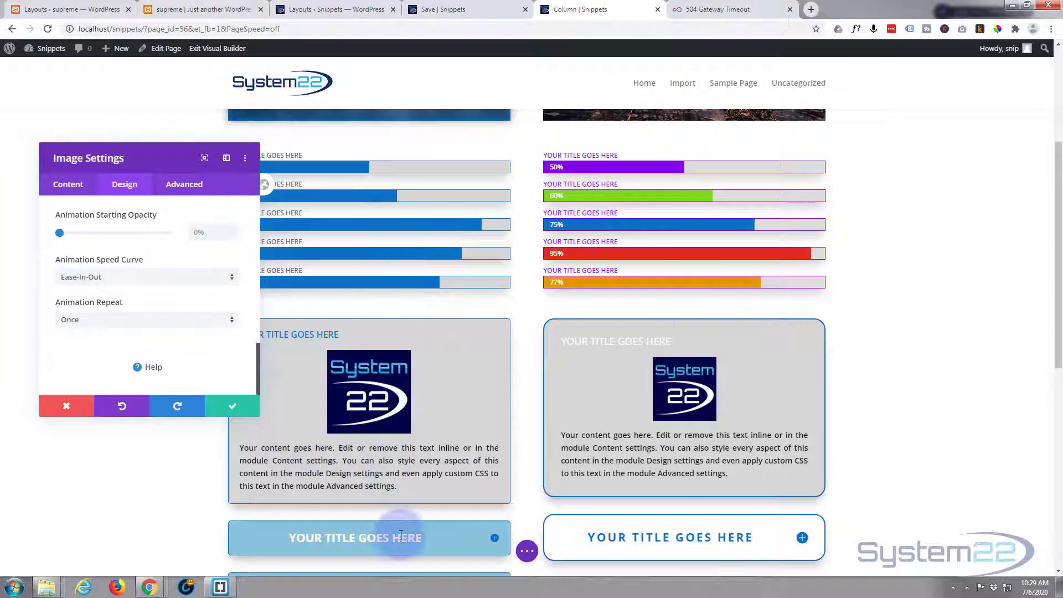
scroll(404, 535, down, 2)
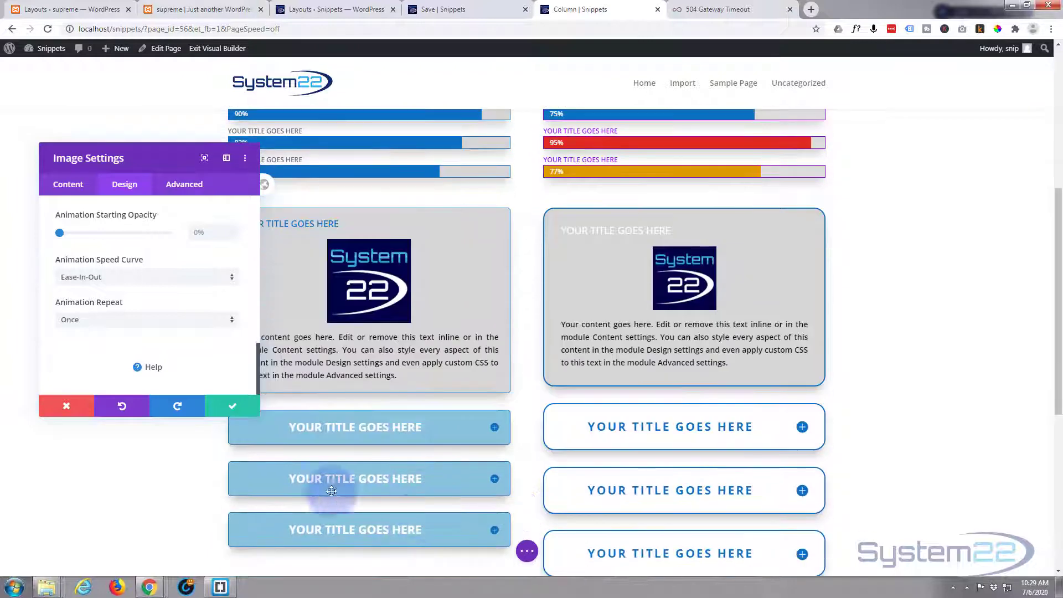
click(233, 409)
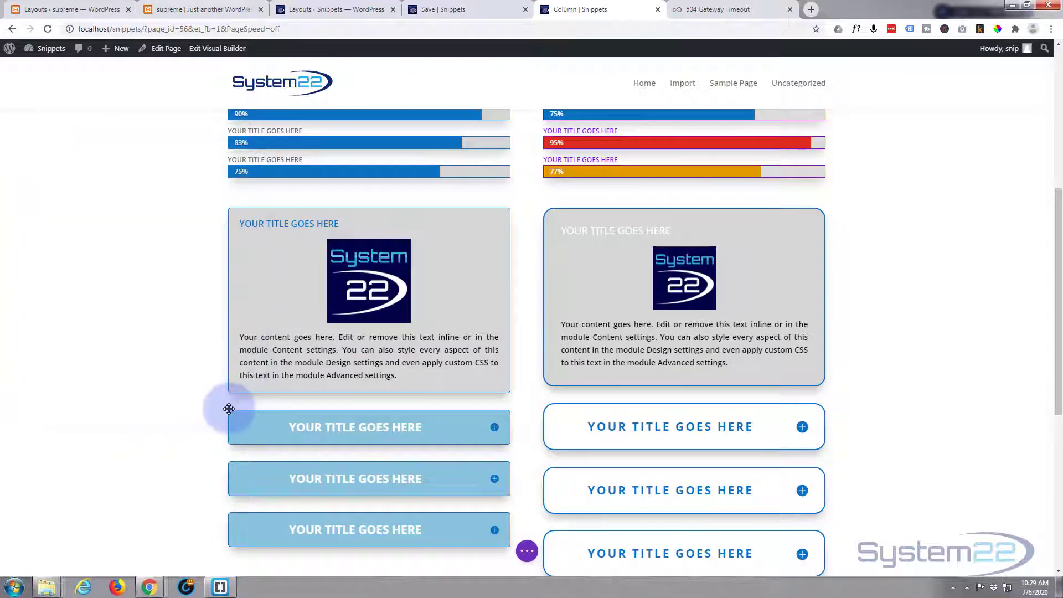
- Publish the page from the save options and exit Visual Builder via the admin bar
click(528, 552)
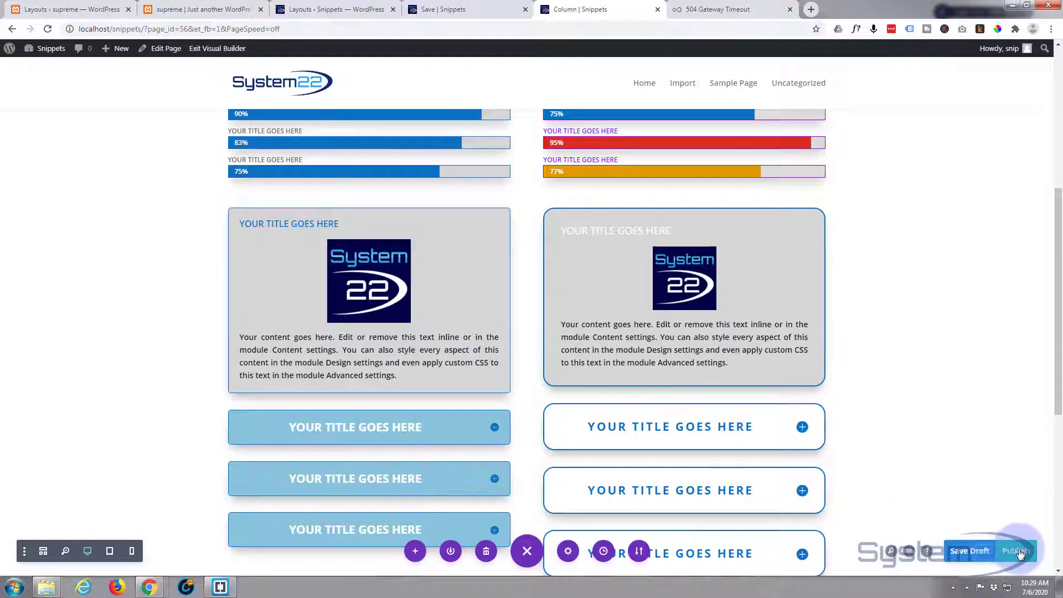
click(974, 553)
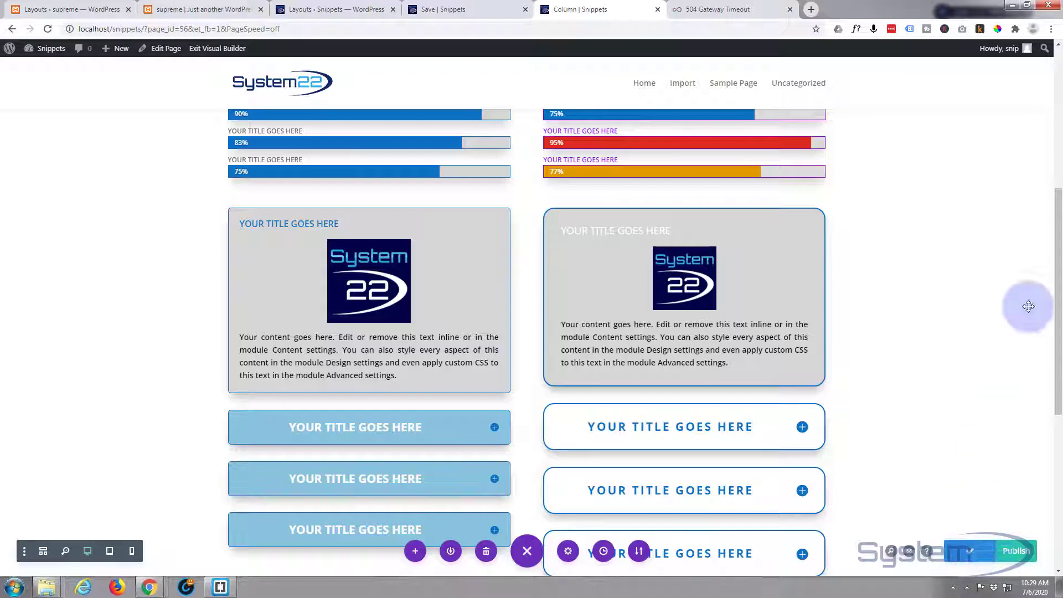
drag(1054, 241, 1042, 83)
click(202, 51)
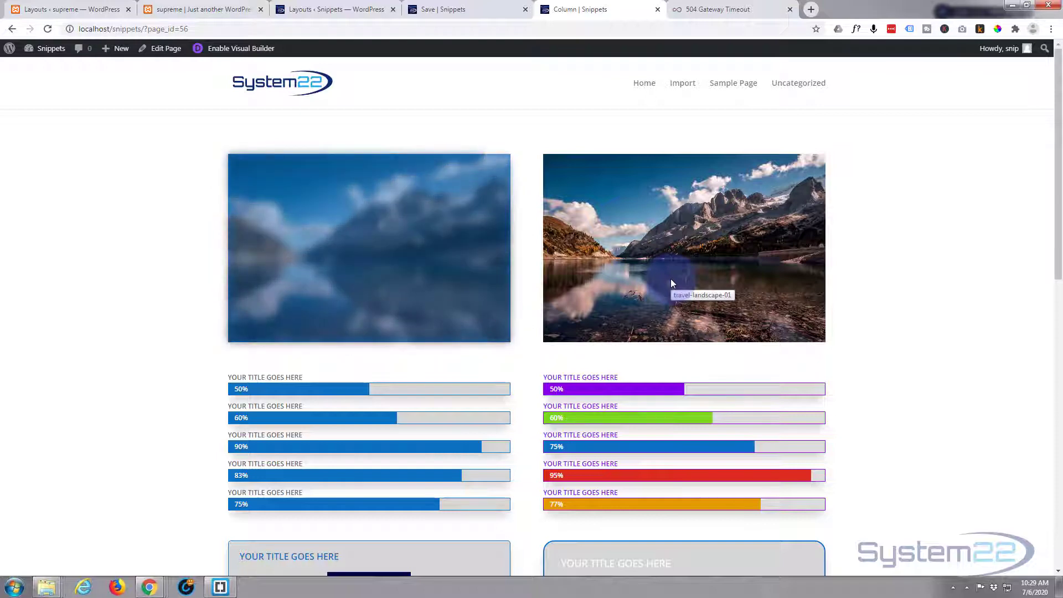
- Reload the live page in the browser to replay the entrance animations
click(48, 29)
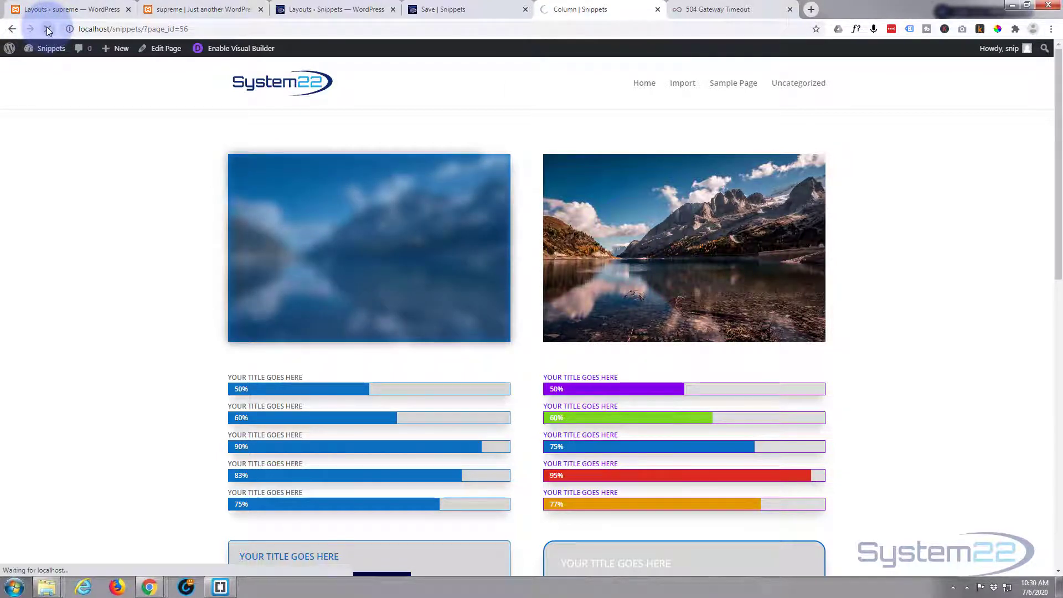